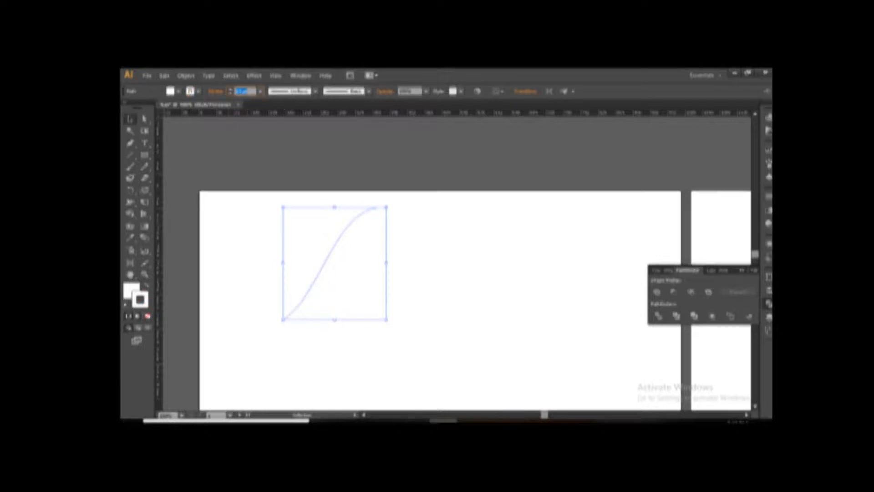
Remove the curved path's fill and set its stroke colour to black
{"action": "double_click", "coordinate": [140, 299]}
{"action": "left_click", "coordinate": [162, 298]}
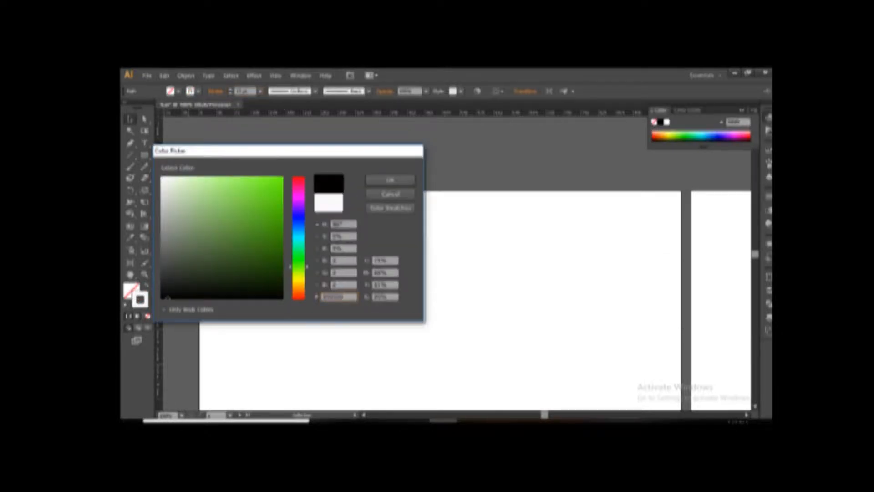
{"action": "left_click", "coordinate": [391, 179]}
Apply a variable width profile tapered at both ends to the curve and thicken its stroke into a wide leaf shape
{"action": "left_click", "coordinate": [315, 91]}
{"action": "left_click", "coordinate": [283, 118]}
{"action": "scroll", "coordinate": [248, 92], "scroll_direction": "up", "scroll_amount": 4}
{"action": "scroll", "coordinate": [248, 92], "scroll_direction": "up", "scroll_amount": 5}
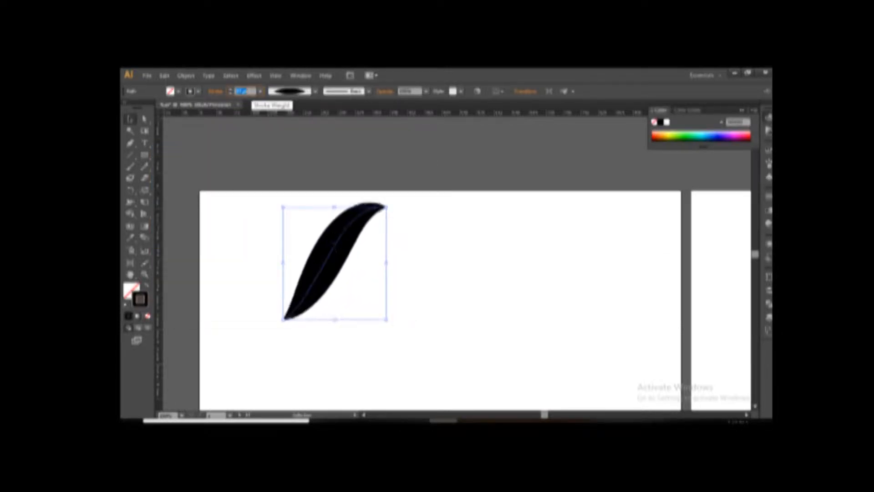
{"action": "left_click", "coordinate": [455, 264]}
{"action": "key", "text": "ctrl+plus"}
{"action": "left_click_drag", "start_coordinate": [269, 245], "coordinate": [350, 233]}
{"action": "left_click", "coordinate": [348, 234]}
{"action": "scroll", "coordinate": [248, 92], "scroll_direction": "down", "scroll_amount": 2}
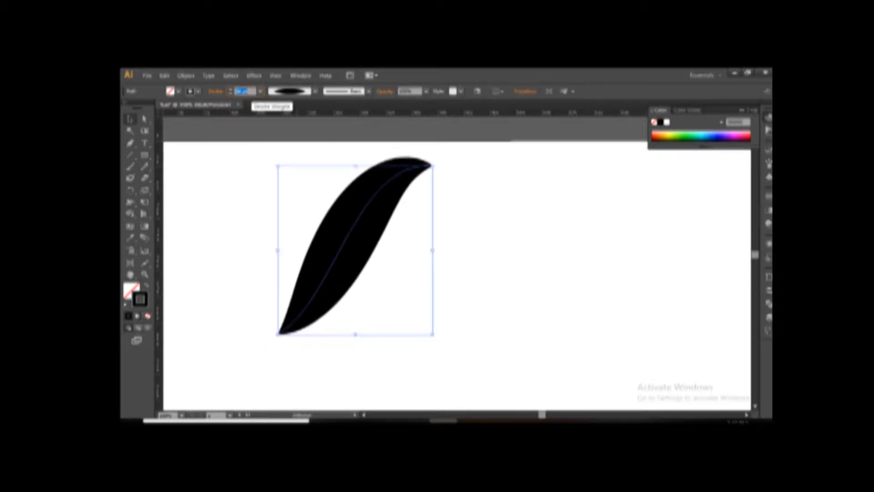
Convert the thick tapered curve into a filled shape with Outline Stroke
{"action": "left_click", "coordinate": [186, 76]}
{"action": "mouse_move", "coordinate": [200, 269]}
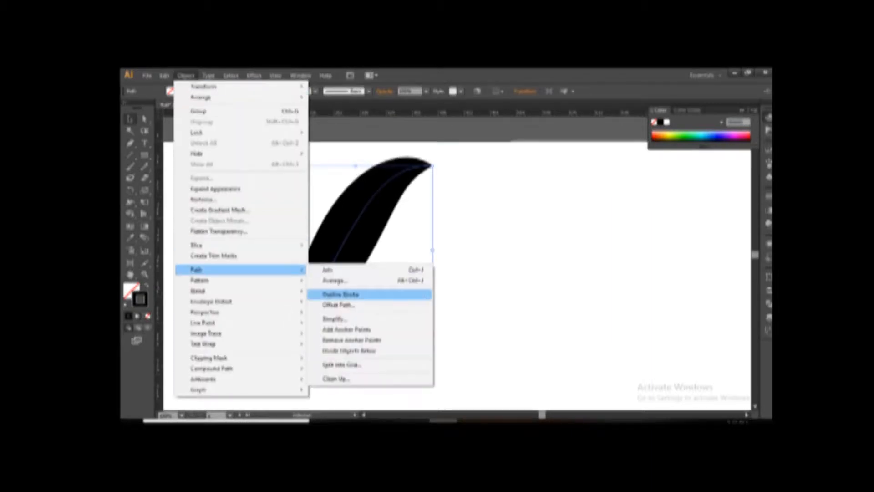
{"action": "left_click", "coordinate": [341, 295]}
{"action": "left_click", "coordinate": [455, 282]}
{"action": "key", "text": "ctrl+plus"}
{"action": "left_click_drag", "start_coordinate": [317, 298], "coordinate": [389, 326]}
{"action": "key", "text": "p"}
{"action": "left_click", "coordinate": [297, 318]}
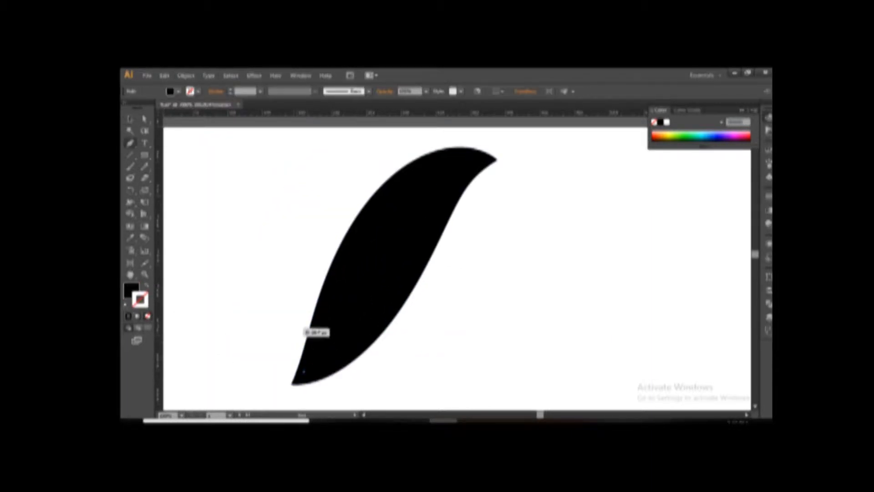
{"action": "left_click", "coordinate": [304, 372]}
{"action": "left_click_drag", "start_coordinate": [298, 318], "coordinate": [305, 305]}
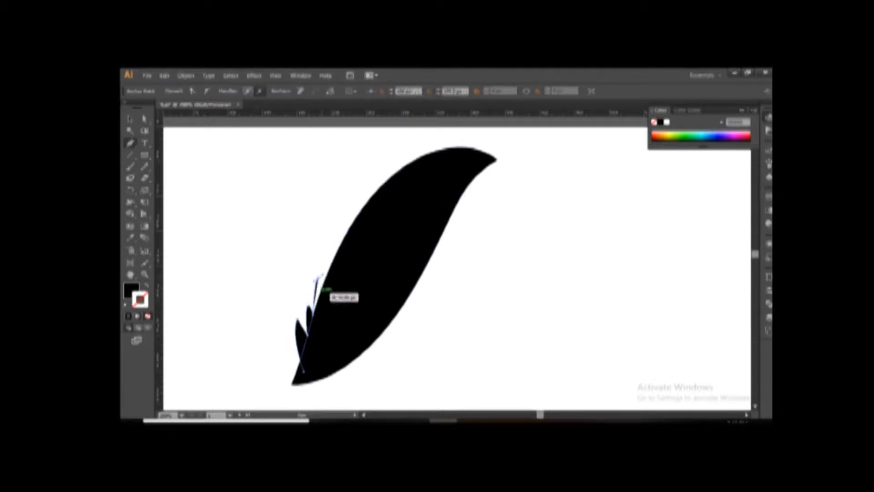
{"action": "left_click", "coordinate": [333, 245]}
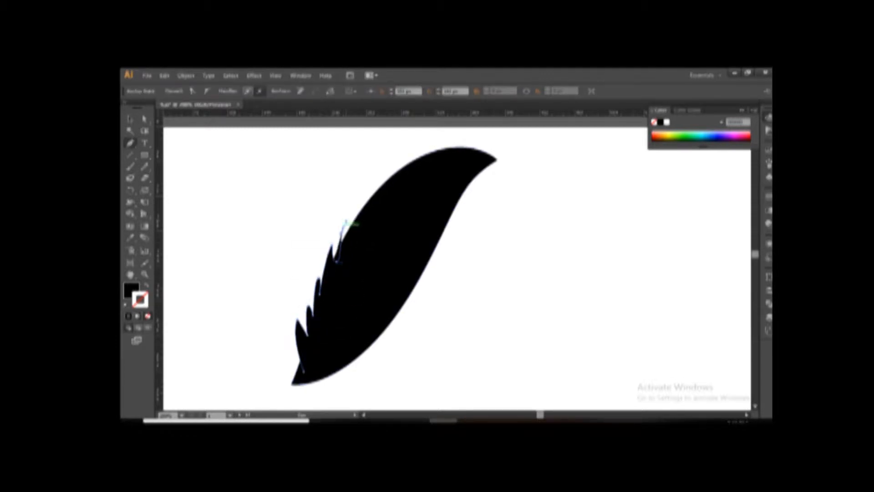
{"action": "left_click", "coordinate": [382, 198]}
{"action": "left_click_drag", "start_coordinate": [388, 160], "coordinate": [394, 158]}
{"action": "left_click", "coordinate": [396, 184]}
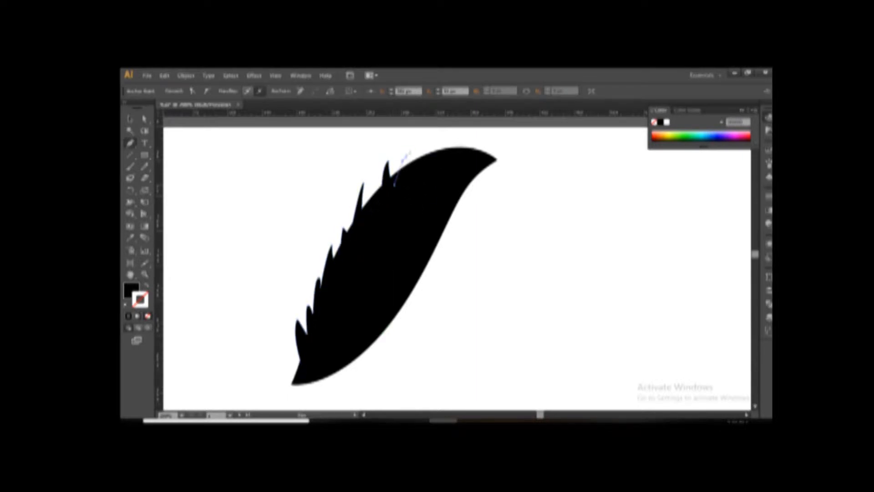
{"action": "left_click", "coordinate": [432, 157]}
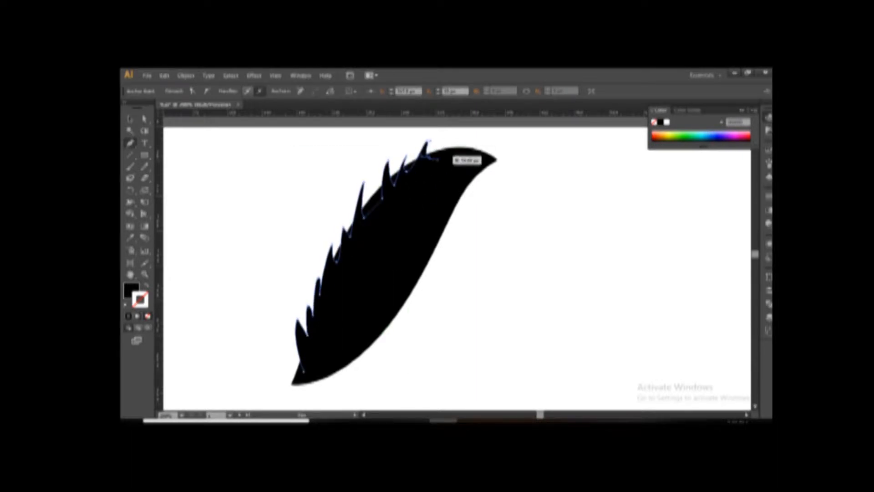
{"action": "key", "text": "v"}
{"action": "left_click", "coordinate": [433, 328]}
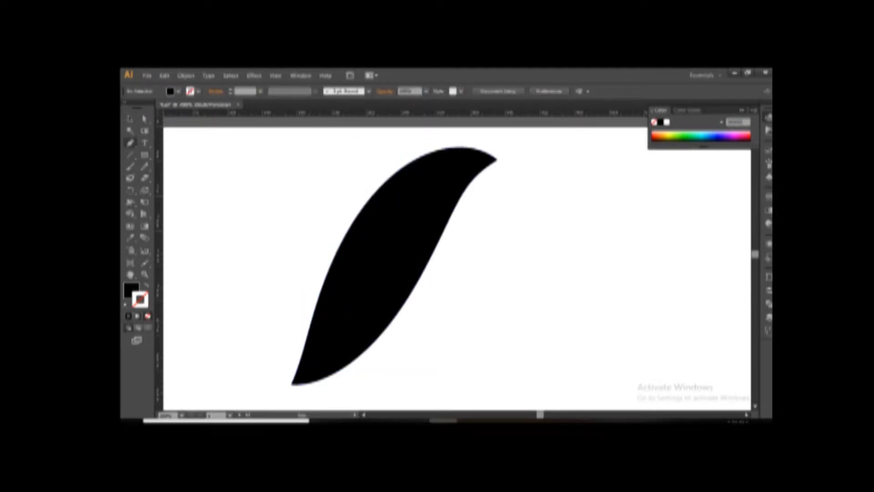
Draw a narrow pointed notch shape across the feather's lower-left edge with the Pen tool and fill it white
{"action": "left_click", "coordinate": [304, 316]}
{"action": "left_click_drag", "start_coordinate": [308, 349], "coordinate": [306, 367]}
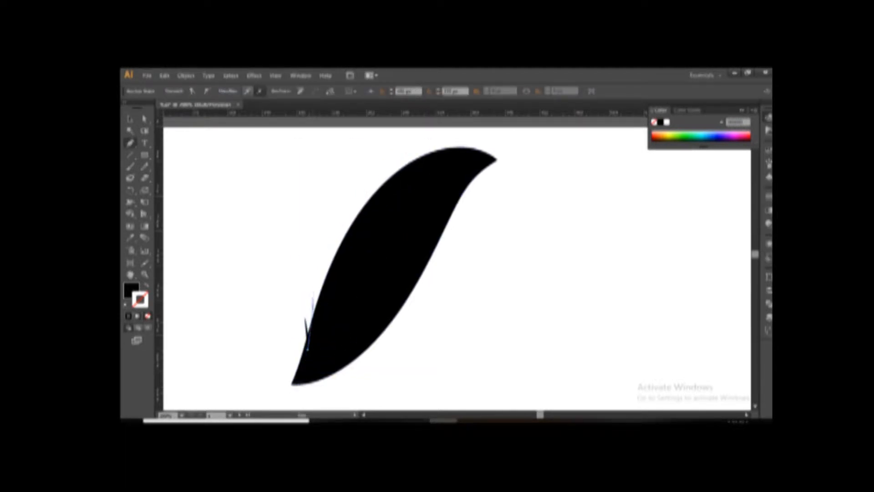
{"action": "left_click", "coordinate": [305, 316]}
{"action": "key", "text": "v"}
{"action": "left_click", "coordinate": [667, 122]}
{"action": "left_click", "coordinate": [523, 255]}
Draw more white curved notch shapes along the middle of the feather's left edge
{"action": "key", "text": "p"}
{"action": "left_click", "coordinate": [322, 327]}
{"action": "left_click_drag", "start_coordinate": [313, 275], "coordinate": [295, 244]}
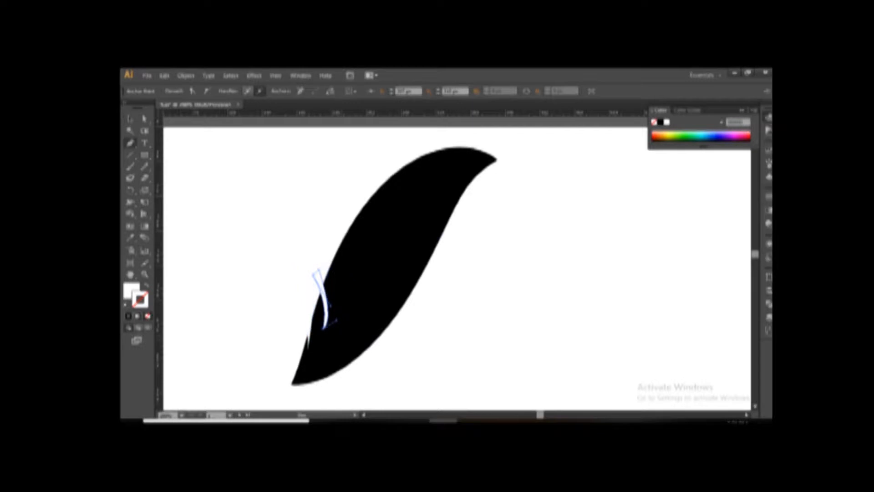
{"action": "left_click", "coordinate": [343, 285]}
{"action": "left_click_drag", "start_coordinate": [346, 234], "coordinate": [342, 223]}
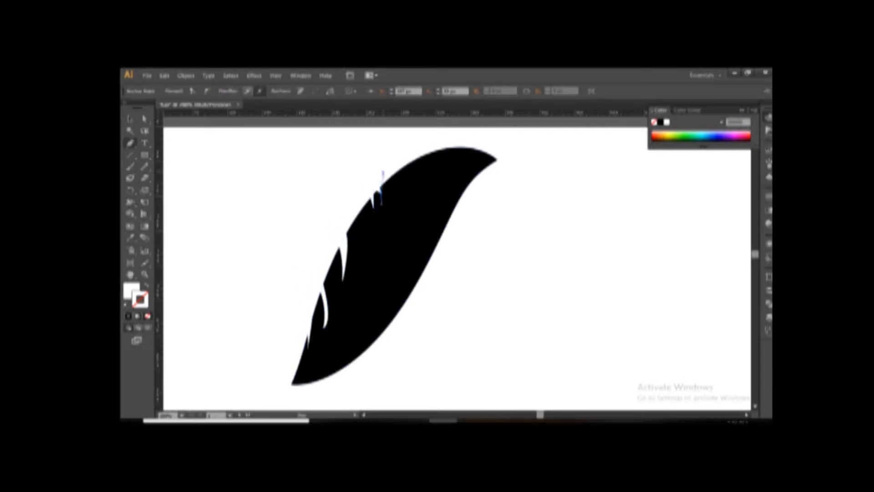
{"action": "key", "text": "v"}
{"action": "left_click", "coordinate": [497, 214]}
Draw a closed white shape with two curved notches on the upper-left edge near the feather's tip
{"action": "left_click_drag", "start_coordinate": [496, 214], "coordinate": [448, 295]}
{"action": "key", "text": "p"}
{"action": "left_click_drag", "start_coordinate": [363, 243], "coordinate": [358, 255]}
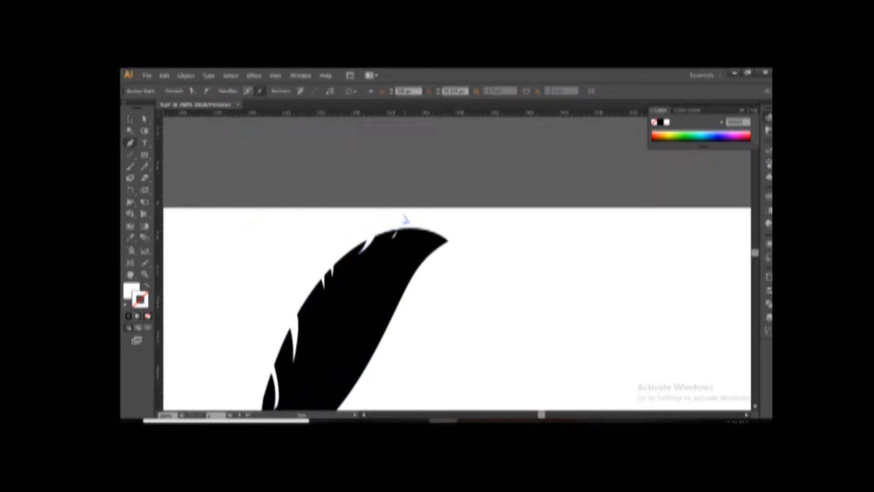
{"action": "left_click_drag", "start_coordinate": [397, 235], "coordinate": [415, 230]}
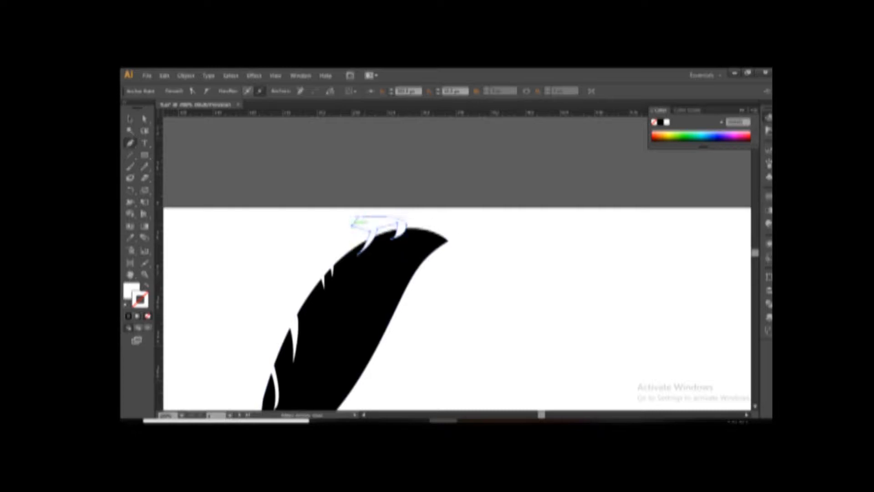
{"action": "key", "text": "v"}
{"action": "left_click", "coordinate": [465, 292]}
Draw a white path with curved, pointed notches up the lower half of the feather's right edge
{"action": "left_click_drag", "start_coordinate": [464, 292], "coordinate": [490, 206]}
{"action": "key", "text": "p"}
{"action": "left_click", "coordinate": [347, 355]}
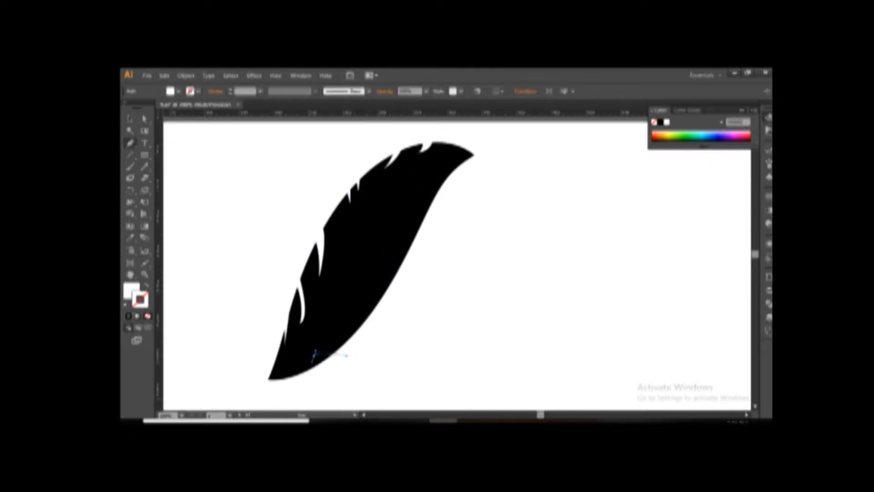
{"action": "left_click", "coordinate": [315, 353]}
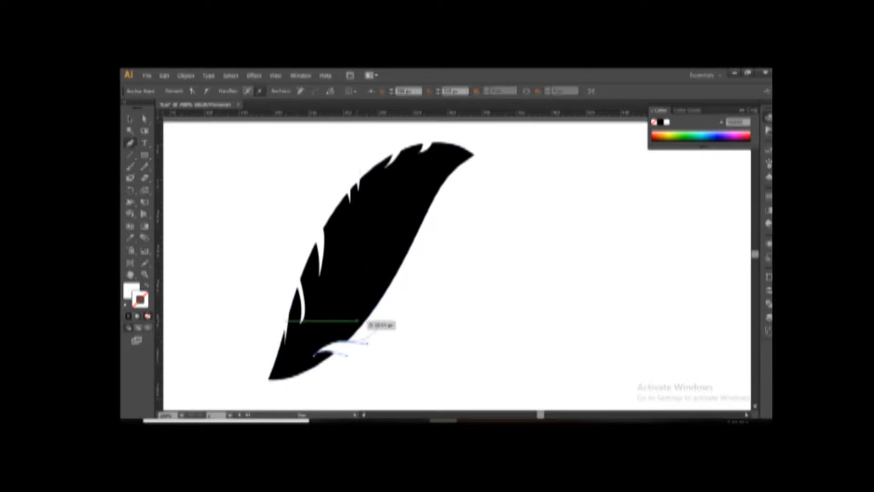
{"action": "left_click", "coordinate": [370, 308]}
{"action": "left_click", "coordinate": [408, 295]}
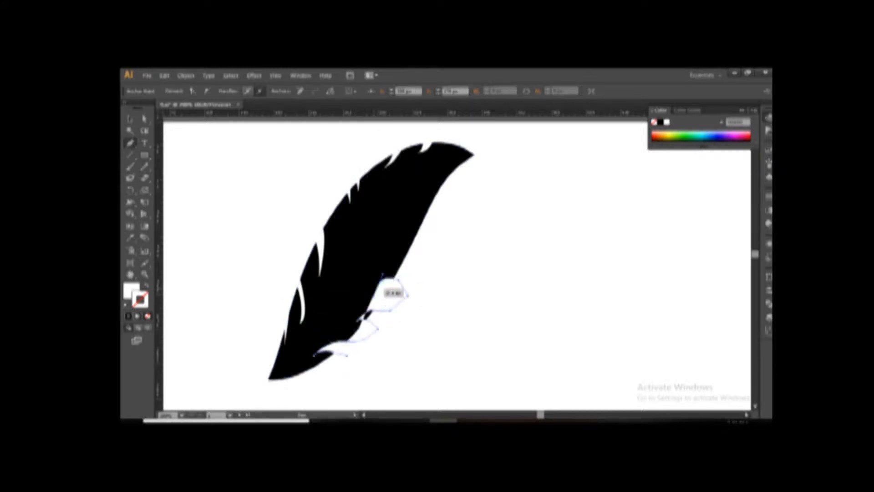
{"action": "left_click", "coordinate": [428, 262]}
Continue the notched path with smaller notches towards the feather's tip and close it outside the right edge
{"action": "left_click_drag", "start_coordinate": [398, 246], "coordinate": [417, 222]}
{"action": "left_click", "coordinate": [393, 249]}
{"action": "scroll", "coordinate": [430, 218], "scroll_direction": "up", "scroll_amount": 4}
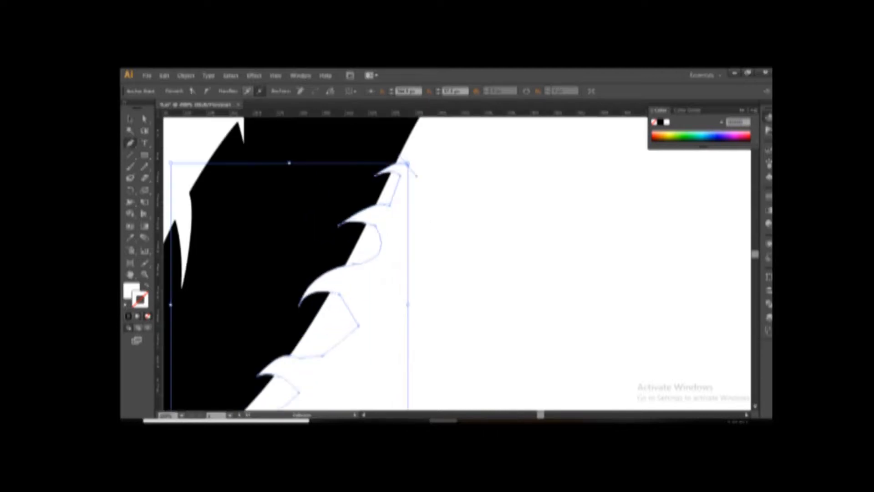
{"action": "left_click_drag", "start_coordinate": [482, 186], "coordinate": [506, 197]}
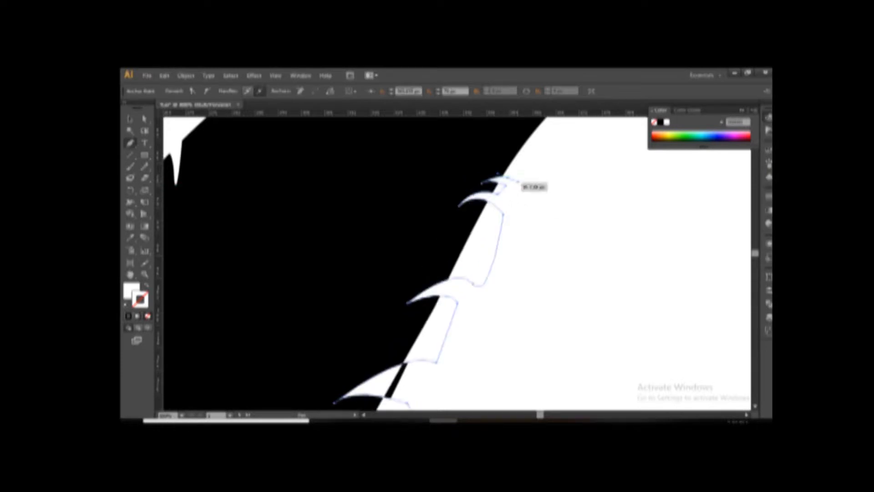
{"action": "left_click", "coordinate": [498, 168]}
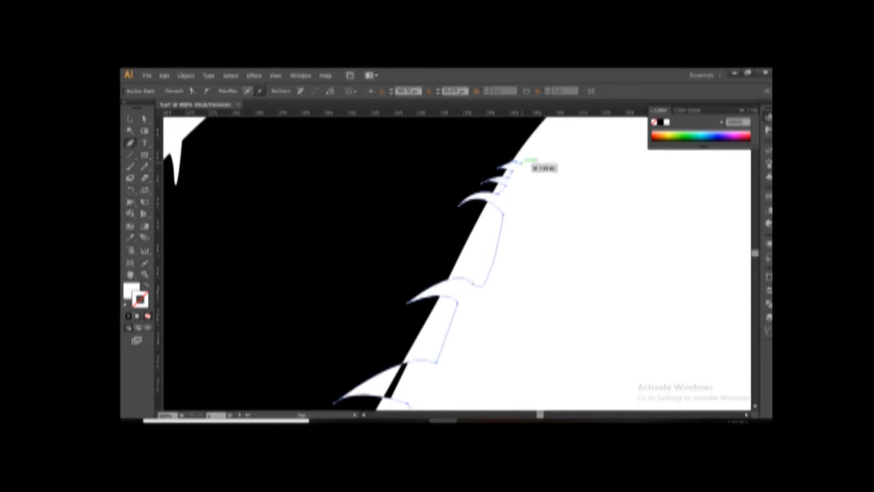
{"action": "scroll", "coordinate": [537, 165], "scroll_direction": "up", "scroll_amount": 5}
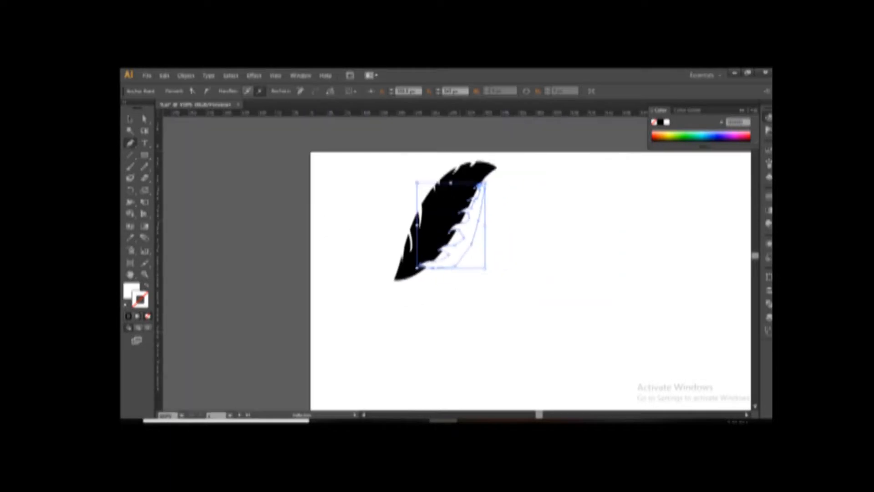
Select the feather with all notch shapes and cut the notches out of both edges using the Shape Builder tool
{"action": "left_click_drag", "start_coordinate": [438, 189], "coordinate": [438, 189]}
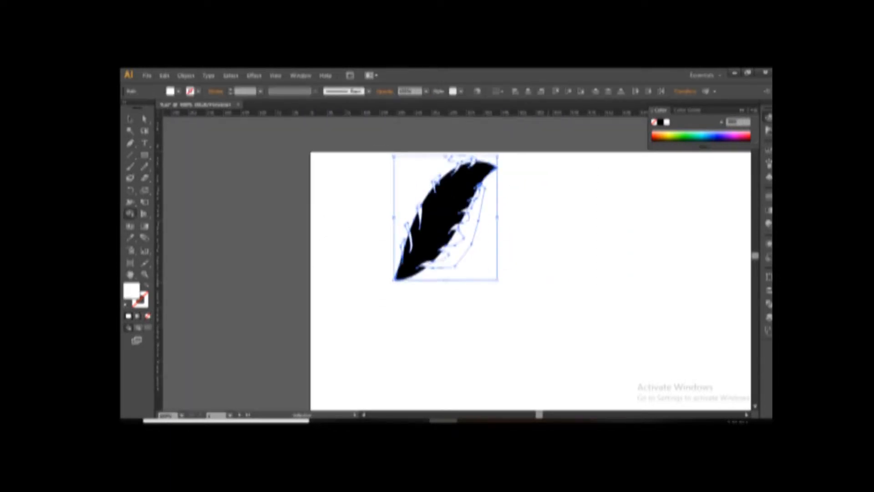
{"action": "scroll", "coordinate": [416, 230], "scroll_direction": "up", "scroll_amount": 4}
{"action": "scroll", "coordinate": [460, 262], "scroll_direction": "up", "scroll_amount": 2}
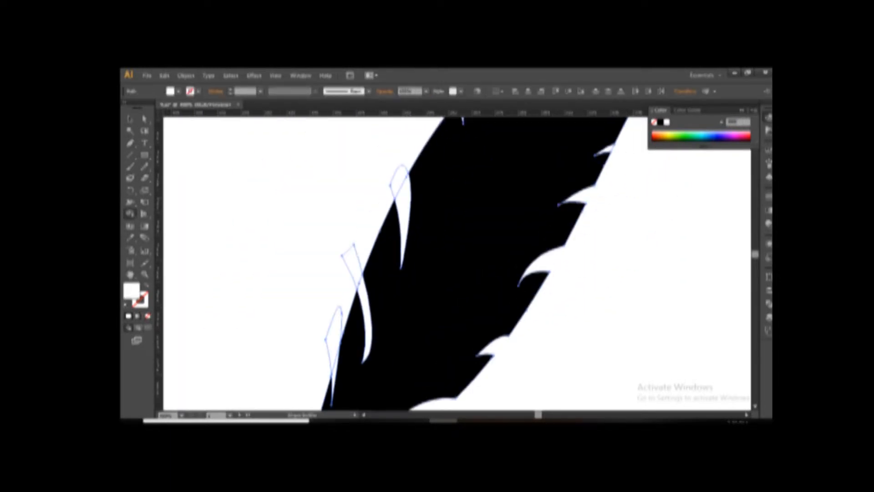
{"action": "scroll", "coordinate": [456, 264], "scroll_direction": "up", "scroll_amount": 5}
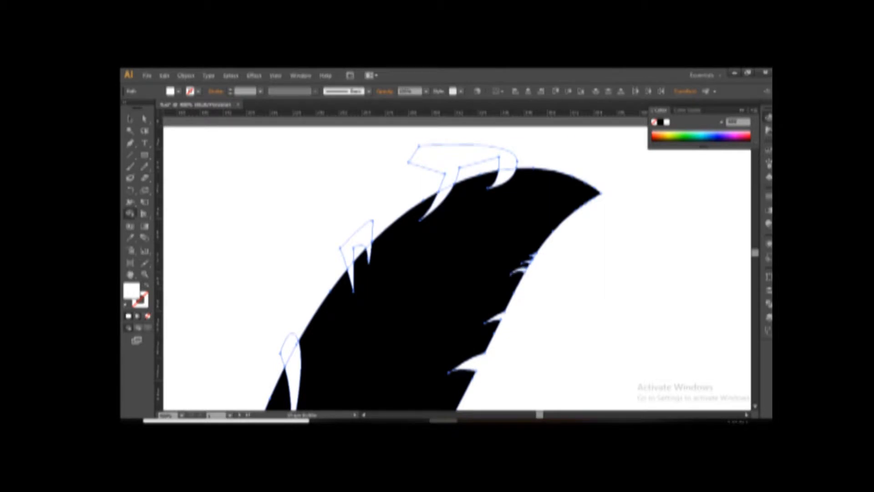
{"action": "scroll", "coordinate": [566, 216], "scroll_direction": "up", "scroll_amount": 3}
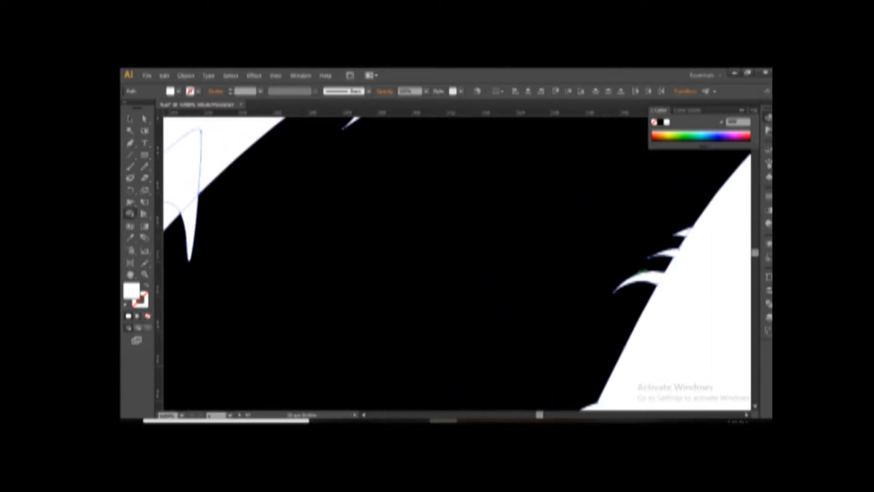
{"action": "scroll", "coordinate": [567, 218], "scroll_direction": "up", "scroll_amount": 5}
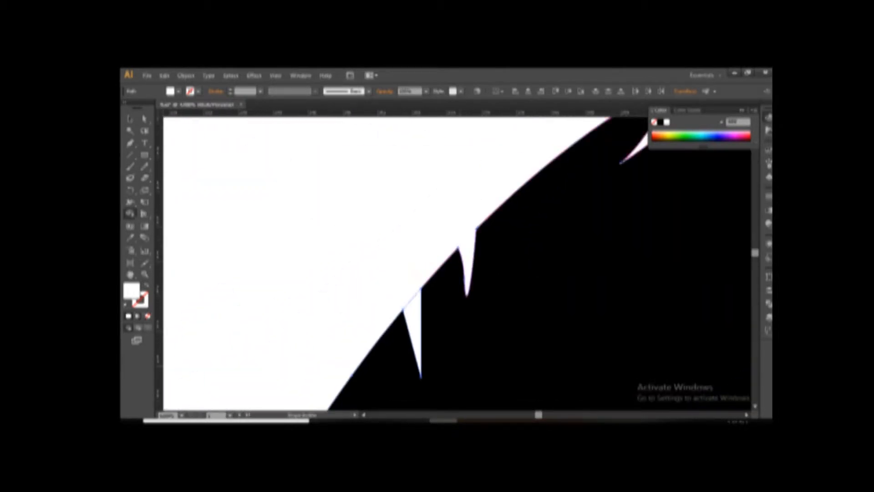
{"action": "scroll", "coordinate": [567, 217], "scroll_direction": "up", "scroll_amount": 5}
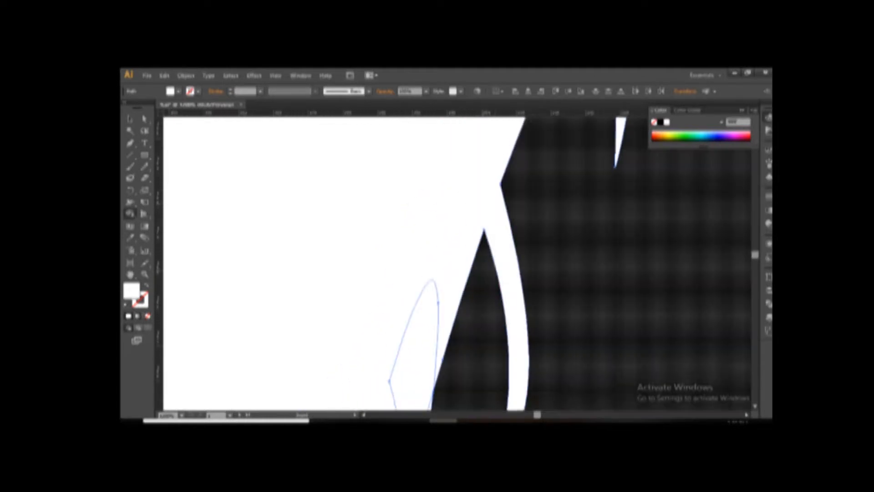
{"action": "key", "text": "ctrl+minus"}
{"action": "key", "text": "ctrl+minus"}
{"action": "key", "text": "ctrl+minus"}
{"action": "key", "text": "ctrl+minus"}
{"action": "key", "text": "ctrl+minus"}
{"action": "key", "text": "ctrl+minus"}
{"action": "key", "text": "ctrl+minus"}
{"action": "key", "text": "ctrl+minus"}
Move the feather down and to the right, further into the artboard
{"action": "key", "text": "v"}
{"action": "key", "text": "ctrl+shift+a"}
{"action": "left_click_drag", "start_coordinate": [475, 229], "coordinate": [499, 264]}
{"action": "key", "text": "ctrl+shift+a"}
Draw a black rounded square and centre it over the feather so that both feather ends stick out
{"action": "left_click", "coordinate": [144, 155]}
{"action": "left_click_drag", "start_coordinate": [416, 191], "coordinate": [611, 286]}
{"action": "key", "text": "v"}
{"action": "left_click_drag", "start_coordinate": [565, 262], "coordinate": [517, 233]}
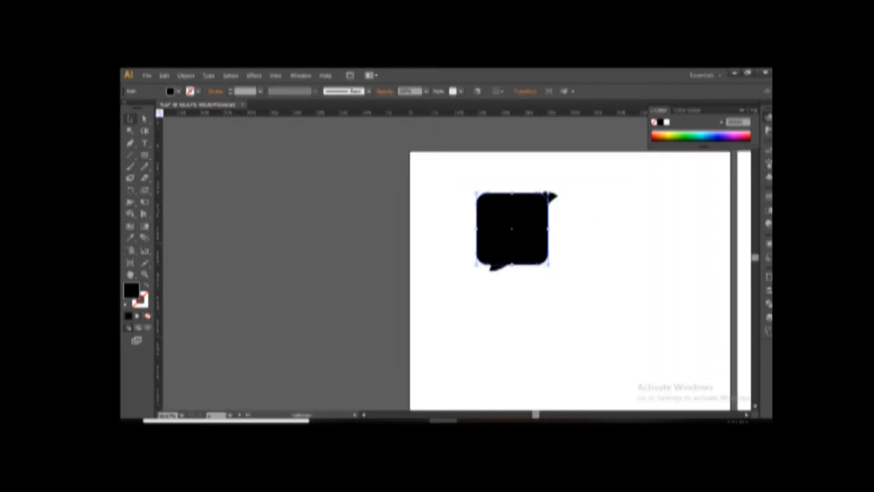
{"action": "mouse_move", "coordinate": [548, 264]}
{"action": "left_mouse_down"}
{"action": "mouse_move", "coordinate": [555, 270]}
{"action": "mouse_move", "coordinate": [549, 263]}
{"action": "left_mouse_up"}
{"action": "left_click_drag", "start_coordinate": [541, 240], "coordinate": [548, 243]}
Place the feather in front of the black rounded square and fill it white
{"action": "key", "text": "ctrl+a"}
{"action": "key", "text": "ctrl+equal"}
{"action": "left_click", "coordinate": [535, 252]}
{"action": "left_click", "coordinate": [578, 246]}
{"action": "left_click", "coordinate": [569, 301]}
{"action": "left_click", "coordinate": [553, 212]}
{"action": "left_click", "coordinate": [667, 122]}
{"action": "left_click", "coordinate": [642, 214]}
{"action": "left_click", "coordinate": [558, 209]}
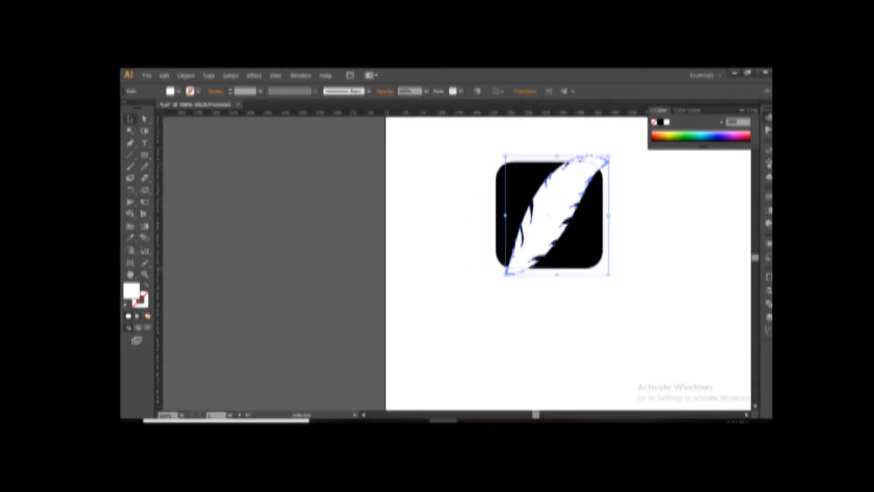
Switch to Outline view and trace the feather's lower edge from the square's bottom side to the quill tip with the Pen tool
{"action": "key", "text": "ctrl+y"}
{"action": "left_click", "coordinate": [637, 219]}
{"action": "key", "text": "ctrl+equal"}
{"action": "key", "text": "ctrl+equal"}
{"action": "key", "text": "ctrl+equal"}
{"action": "key", "text": "ctrl+equal"}
{"action": "key", "text": "ctrl+equal"}
{"action": "left_click_drag", "start_coordinate": [683, 255], "coordinate": [277, 221]}
{"action": "key", "text": "p"}
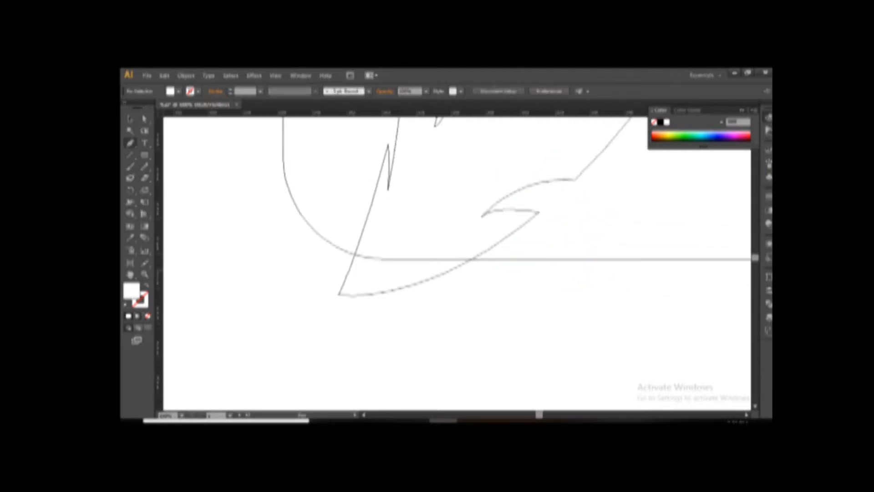
{"action": "left_click", "coordinate": [472, 260]}
{"action": "left_click_drag", "start_coordinate": [338, 294], "coordinate": [261, 292]}
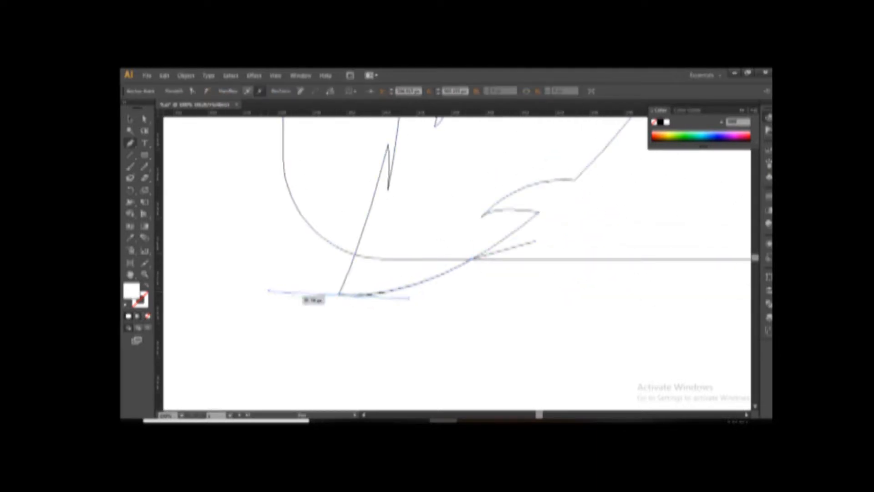
{"action": "left_click", "coordinate": [339, 294]}
Extend the traced path back into the square beside the feather's base and close it
{"action": "left_click_drag", "start_coordinate": [503, 259], "coordinate": [588, 209]}
{"action": "left_click", "coordinate": [565, 241]}
{"action": "left_click", "coordinate": [542, 246]}
{"action": "left_click", "coordinate": [535, 242]}
{"action": "key", "text": "v"}
{"action": "left_click", "coordinate": [587, 292]}
Draw a closed curved wedge joining the square's upper-right corner to the feather's upper tip with the Pen tool
{"action": "left_click_drag", "start_coordinate": [638, 146], "coordinate": [562, 300]}
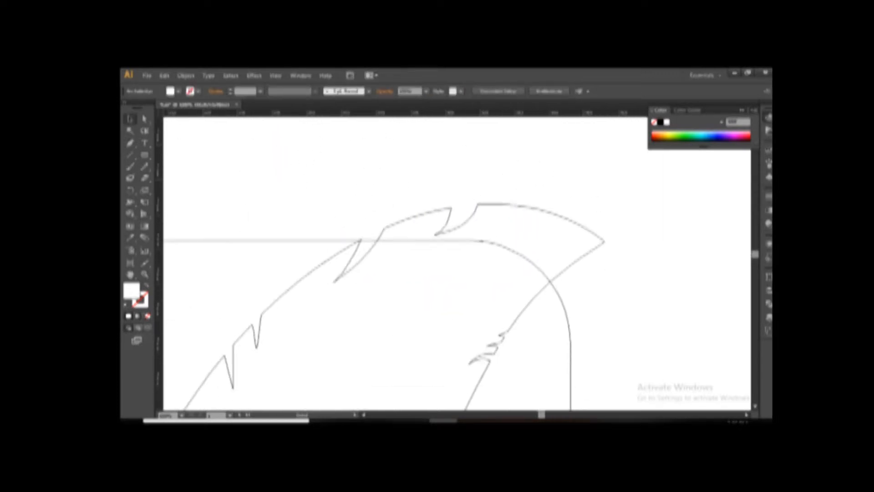
{"action": "left_click", "coordinate": [550, 281]}
{"action": "left_click_drag", "start_coordinate": [605, 241], "coordinate": [621, 240]}
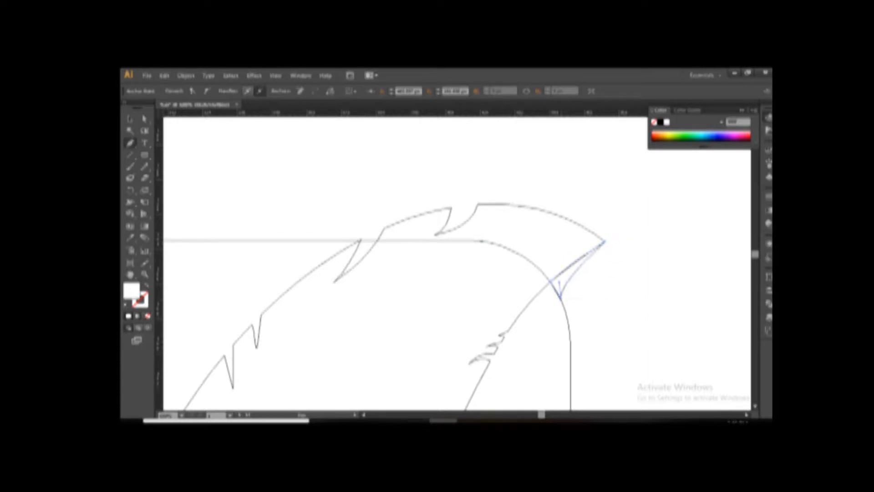
{"action": "left_click", "coordinate": [577, 319], "text": "ctrl"}
Return to Preview view and fill the wedge at the upper tip with the square's black using the Eyedropper
{"action": "key", "text": "ctrl+y"}
{"action": "left_click", "coordinate": [570, 272]}
{"action": "key", "text": "i"}
{"action": "left_click", "coordinate": [556, 314]}
{"action": "key", "text": "v"}
{"action": "left_click", "coordinate": [592, 304]}
{"action": "left_click_drag", "start_coordinate": [406, 365], "coordinate": [503, 154]}
{"action": "left_click_drag", "start_coordinate": [405, 364], "coordinate": [503, 154]}
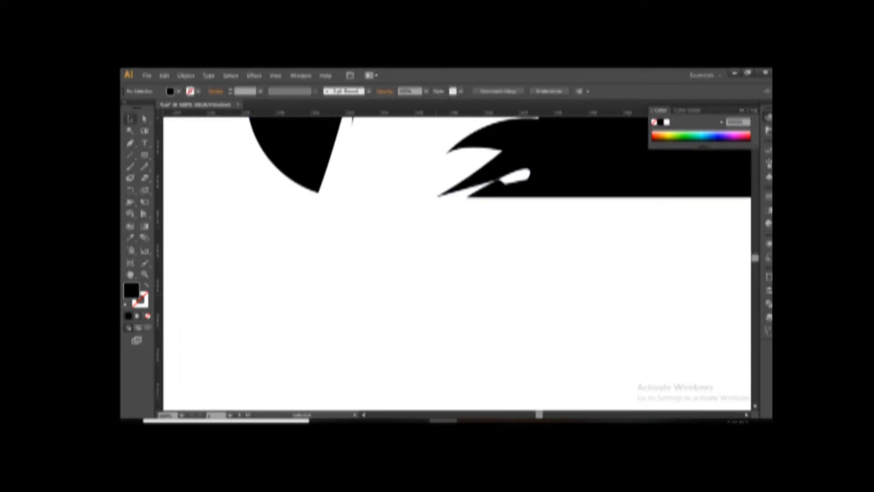
Fill the traced sliver at the feather's quill tip with the square's black using the Eyedropper
{"action": "left_click", "coordinate": [433, 210]}
{"action": "key", "text": "i"}
{"action": "left_click", "coordinate": [510, 191]}
{"action": "key", "text": "v"}
{"action": "left_click", "coordinate": [469, 259]}
Examine how the wedges and the feather's edges meet the black square, both as a whole and up close
{"action": "key", "text": "ctrl+minus"}
{"action": "key", "text": "ctrl+minus"}
{"action": "key", "text": "ctrl+minus"}
{"action": "key", "text": "ctrl+minus"}
{"action": "key", "text": "ctrl+minus"}
{"action": "key", "text": "ctrl+minus"}
{"action": "key", "text": "ctrl+minus"}
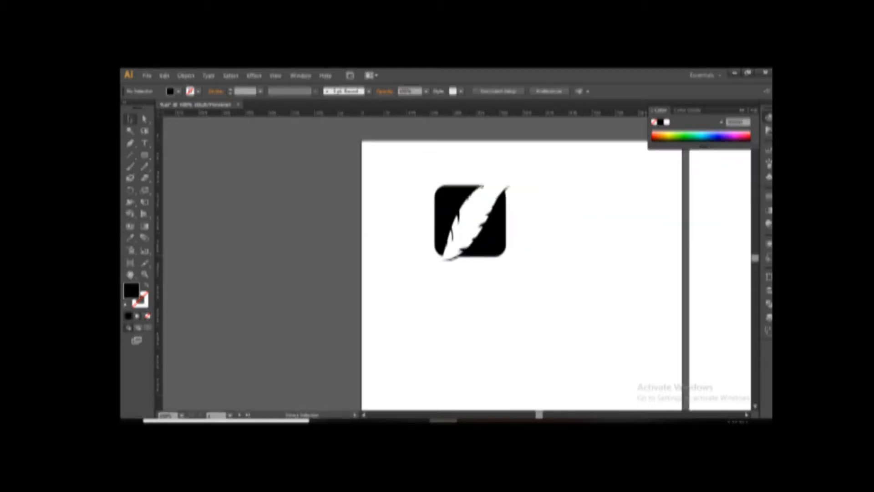
{"action": "left_click", "coordinate": [485, 237]}
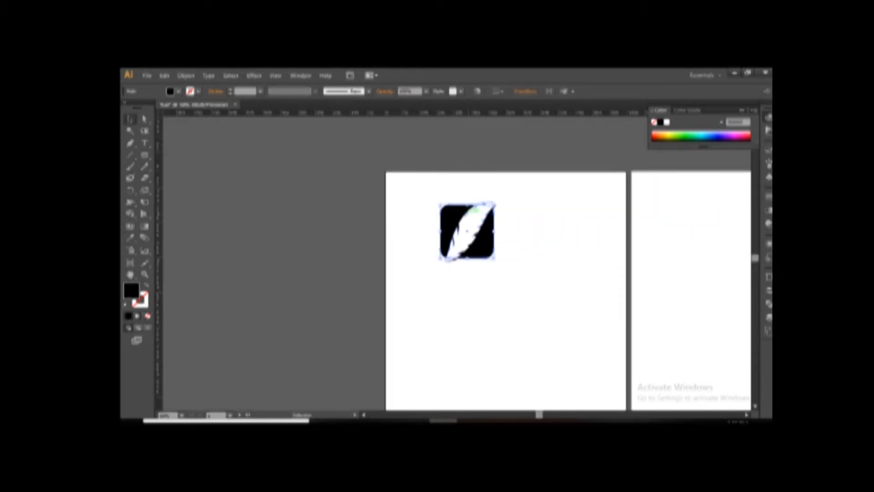
{"action": "left_click", "coordinate": [473, 221]}
{"action": "left_click", "coordinate": [524, 255]}
{"action": "left_click_drag", "start_coordinate": [475, 230], "coordinate": [478, 227]}
{"action": "left_click", "coordinate": [523, 255]}
{"action": "key", "text": "ctrl+plus"}
{"action": "key", "text": "ctrl+plus"}
{"action": "key", "text": "ctrl+plus"}
{"action": "key", "text": "ctrl+plus"}
{"action": "key", "text": "ctrl+plus"}
{"action": "left_click", "coordinate": [472, 196]}
{"action": "left_click_drag", "start_coordinate": [415, 217], "coordinate": [394, 243]}
{"action": "left_click", "coordinate": [414, 273]}
{"action": "key", "text": "ctrl+minus"}
{"action": "key", "text": "ctrl+minus"}
{"action": "key", "text": "ctrl+minus"}
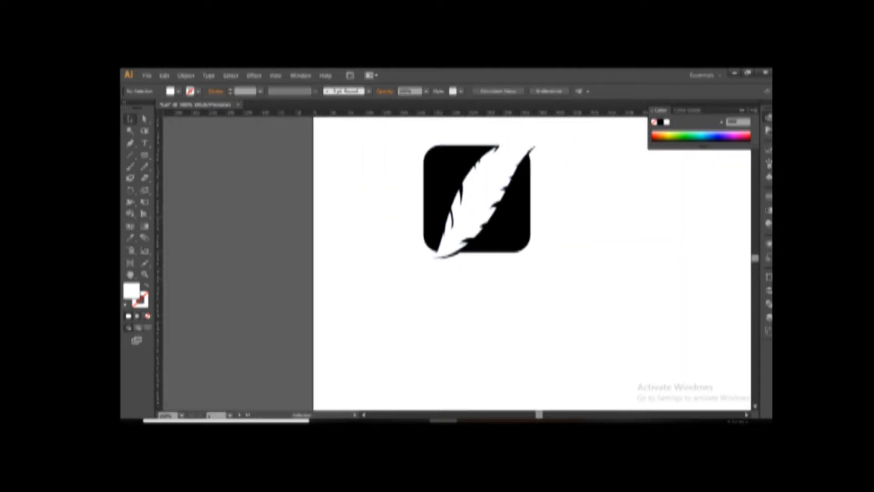
Subtract the feather from the black rounded square with Pathfinder Minus Front
{"action": "left_click_drag", "start_coordinate": [455, 218], "coordinate": [456, 220]}
{"action": "left_click", "coordinate": [769, 303]}
{"action": "left_click", "coordinate": [673, 292]}
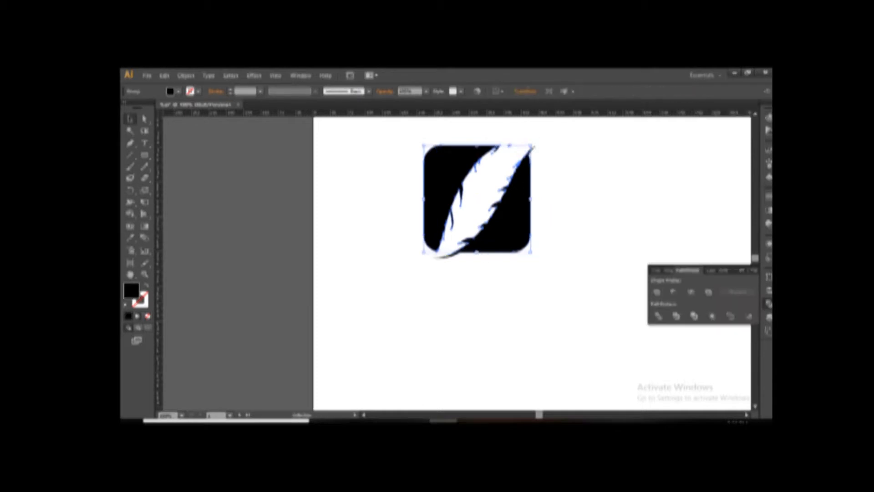
Ungroup the cut result and delete the leftover fragment between the feather's edges at the square's upper side
{"action": "right_click", "coordinate": [511, 145]}
{"action": "left_click", "coordinate": [539, 201]}
{"action": "left_click", "coordinate": [573, 201]}
{"action": "left_click", "coordinate": [510, 145]}
{"action": "key", "text": "Delete"}
Group the remaining logo shapes and ungroup them again
{"action": "left_click_drag", "start_coordinate": [414, 137], "coordinate": [618, 297]}
{"action": "key", "text": "ctrl+g"}
{"action": "left_click", "coordinate": [587, 214]}
{"action": "key", "text": "ctrl+minus"}
{"action": "key", "text": "ctrl+minus"}
{"action": "key", "text": "ctrl+minus"}
{"action": "key", "text": "ctrl+minus"}
{"action": "right_click", "coordinate": [475, 259]}
{"action": "left_click", "coordinate": [502, 316]}
{"action": "left_click", "coordinate": [506, 291]}
{"action": "left_click", "coordinate": [454, 243]}
{"action": "left_click", "coordinate": [505, 287]}
Draw a curved spine path from the feather's base toward its upper end with the Pen tool and adjust its lower handle
{"action": "key", "text": "ctrl+plus"}
{"action": "key", "text": "ctrl+plus"}
{"action": "key", "text": "ctrl+plus"}
{"action": "key", "text": "ctrl+plus"}
{"action": "key", "text": "ctrl+plus"}
{"action": "key", "text": "ctrl+plus"}
{"action": "left_click_drag", "start_coordinate": [562, 175], "coordinate": [482, 273]}
{"action": "key", "text": "p"}
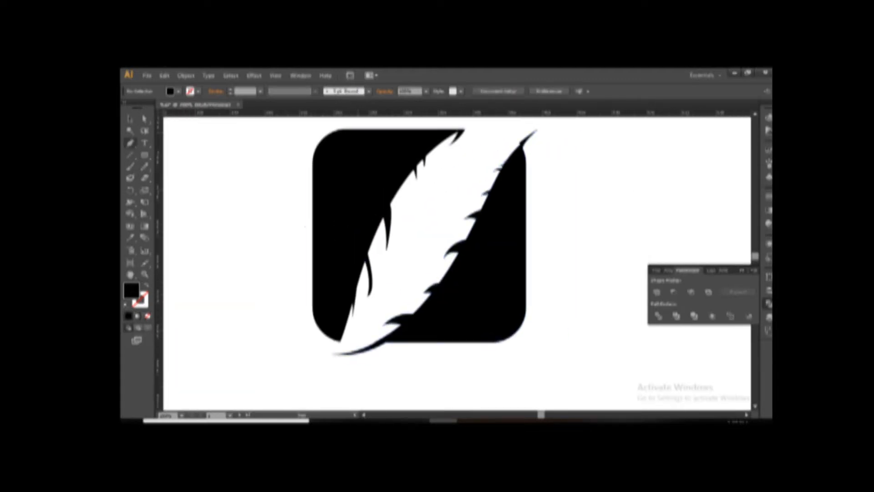
{"action": "left_click", "coordinate": [473, 163]}
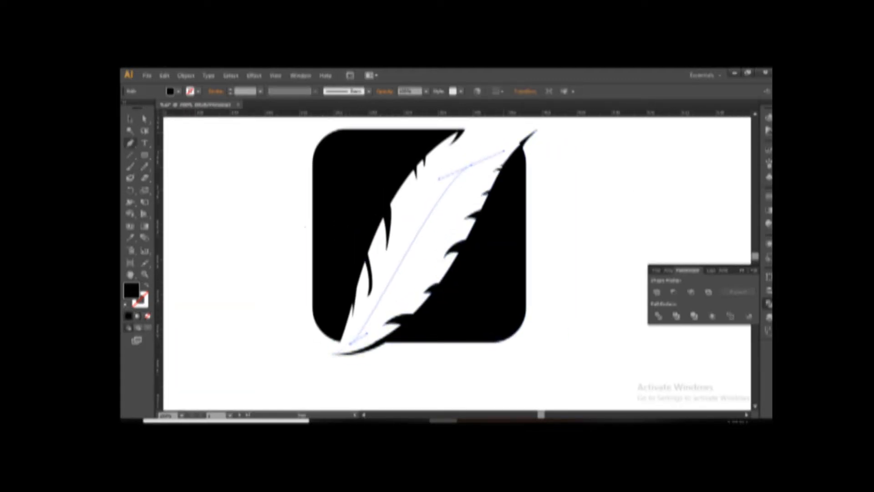
{"action": "key", "text": "a"}
{"action": "left_click_drag", "start_coordinate": [367, 333], "coordinate": [384, 325]}
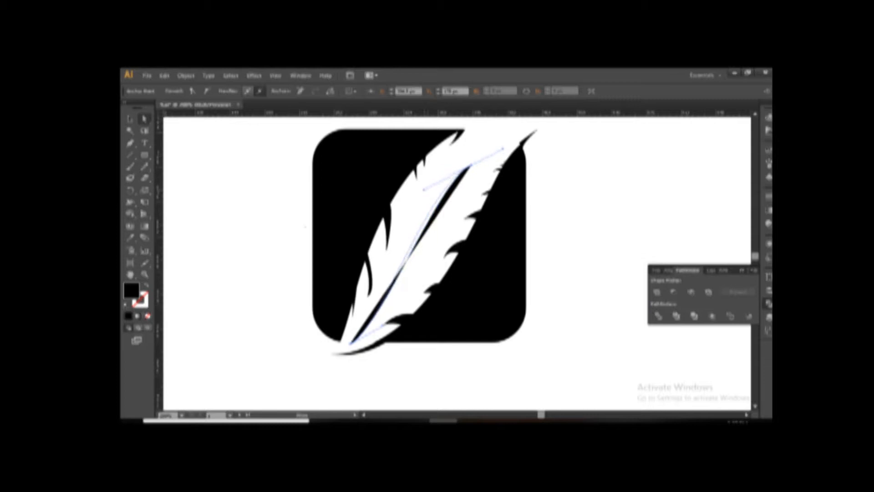
Give the spine path a black stroke without fill, thicken it, and apply the width profile that tapers at both ends
{"action": "key", "text": "shift+x"}
{"action": "key", "text": "v"}
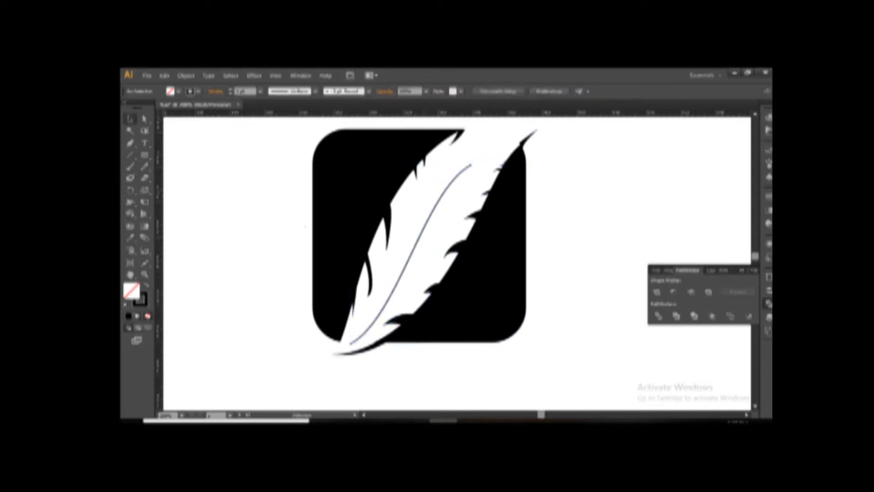
{"action": "left_click", "coordinate": [412, 251]}
{"action": "scroll", "coordinate": [239, 91], "scroll_direction": "up", "scroll_amount": 5}
{"action": "left_click", "coordinate": [295, 91]}
{"action": "left_click", "coordinate": [285, 120]}
{"action": "left_click", "coordinate": [269, 191]}
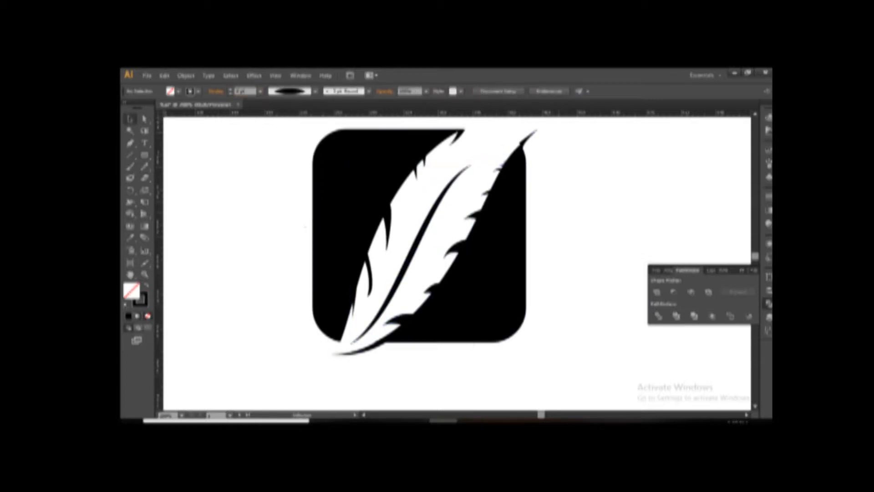
Reposition the spine closer to the feather's upper end and reshape its endpoints and handles with the Direct Selection tool
{"action": "left_click_drag", "start_coordinate": [471, 165], "coordinate": [489, 136]}
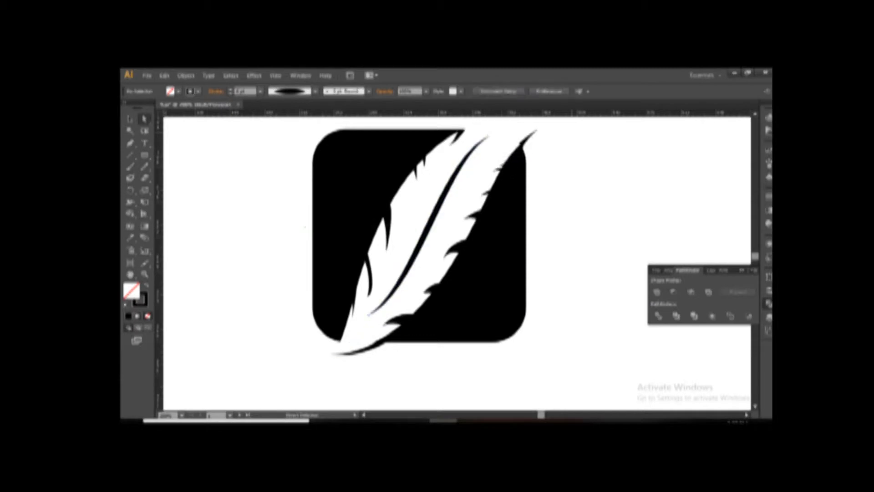
{"action": "key", "text": "a"}
{"action": "left_click", "coordinate": [368, 315]}
{"action": "left_click_drag", "start_coordinate": [370, 314], "coordinate": [336, 352]}
{"action": "left_click_drag", "start_coordinate": [405, 305], "coordinate": [387, 314]}
{"action": "left_click_drag", "start_coordinate": [442, 161], "coordinate": [493, 136]}
{"action": "left_click", "coordinate": [569, 183]}
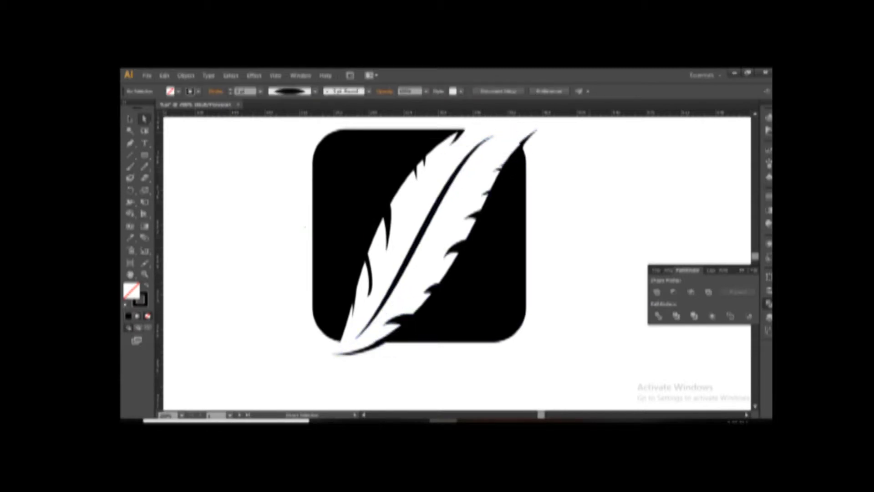
Convert the spine's stroke into a filled shape with Outline Stroke
{"action": "left_click", "coordinate": [424, 228]}
{"action": "left_click", "coordinate": [186, 75]}
{"action": "mouse_move", "coordinate": [242, 270]}
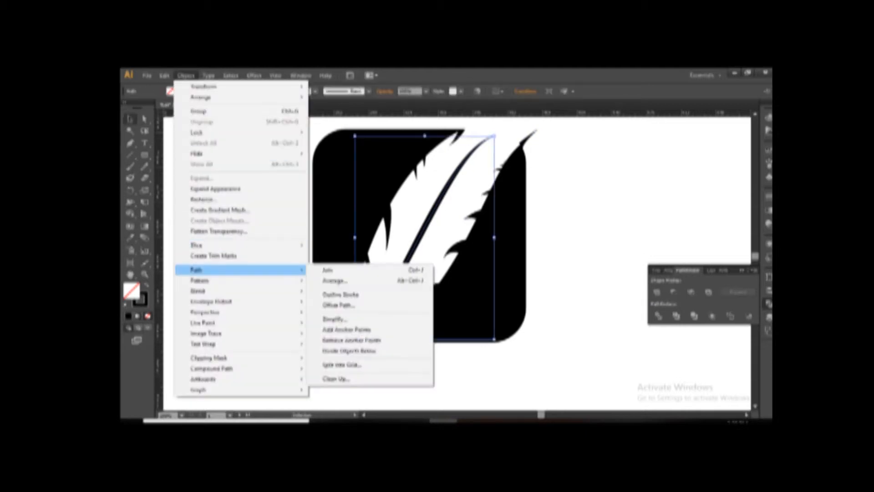
{"action": "left_click", "coordinate": [340, 294]}
Scale the whole logo down proportionally and duplicate it
{"action": "left_click_drag", "start_coordinate": [297, 157], "coordinate": [486, 295]}
{"action": "left_click", "coordinate": [494, 273]}
{"action": "left_click_drag", "start_coordinate": [538, 355], "coordinate": [472, 292], "text": "alt+shift"}
{"action": "left_click_drag", "start_coordinate": [432, 258], "coordinate": [257, 207], "text": "alt"}
{"action": "left_click", "coordinate": [282, 277]}
Arrange the two logo copies side by side near the artboard's upper-left corner
{"action": "left_click_drag", "start_coordinate": [283, 278], "coordinate": [465, 342]}
{"action": "left_click", "coordinate": [462, 271]}
{"action": "left_click_drag", "start_coordinate": [376, 192], "coordinate": [501, 324]}
{"action": "left_click_drag", "start_coordinate": [472, 278], "coordinate": [379, 196]}
{"action": "left_click_drag", "start_coordinate": [543, 236], "coordinate": [642, 351]}
{"action": "left_click_drag", "start_coordinate": [631, 326], "coordinate": [509, 201]}
{"action": "left_click", "coordinate": [501, 273]}
Recolour the left part of the second logo copy bright sky blue with the Color Picker
{"action": "left_click", "coordinate": [451, 175]}
{"action": "double_click", "coordinate": [131, 290]}
{"action": "left_click", "coordinate": [281, 182]}
{"action": "left_click", "coordinate": [390, 179]}
{"action": "left_click", "coordinate": [485, 168]}
Apply the same sky blue to the logo copy's remaining black parts with the Eyedropper
{"action": "key", "text": "i"}
{"action": "left_click", "coordinate": [448, 178]}
{"action": "key", "text": "v"}
{"action": "left_click", "coordinate": [512, 198]}
{"action": "key", "text": "i"}
{"action": "left_click", "coordinate": [456, 182]}
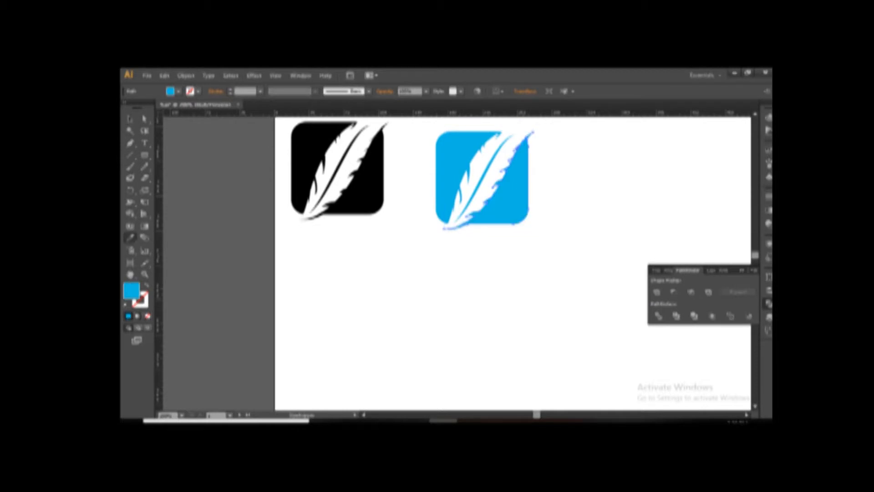
Change the right part of the blue logo to a slightly deeper blue with the Color Picker
{"action": "double_click", "coordinate": [131, 290]}
{"action": "left_click", "coordinate": [279, 192]}
{"action": "left_click_drag", "start_coordinate": [298, 243], "coordinate": [298, 231]}
{"action": "key", "text": "Return"}
{"action": "key", "text": "ctrl+shift+a"}
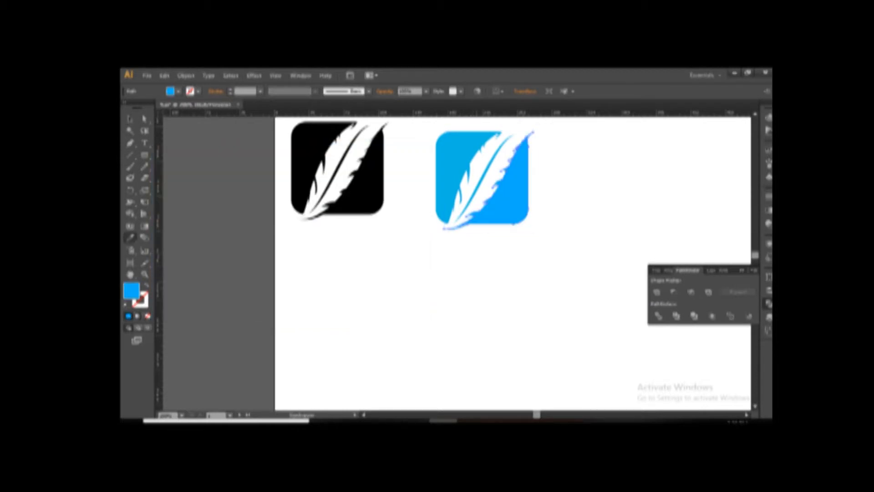
Add the text "FREE HONGKOMG" in Montserrat Light beside the blue logo
{"action": "key", "text": "ctrl+minus"}
{"action": "left_click_drag", "start_coordinate": [514, 223], "coordinate": [453, 243]}
{"action": "left_click", "coordinate": [420, 248]}
{"action": "left_click", "coordinate": [469, 265]}
{"action": "left_click", "coordinate": [145, 142]}
{"action": "left_click", "coordinate": [455, 244]}
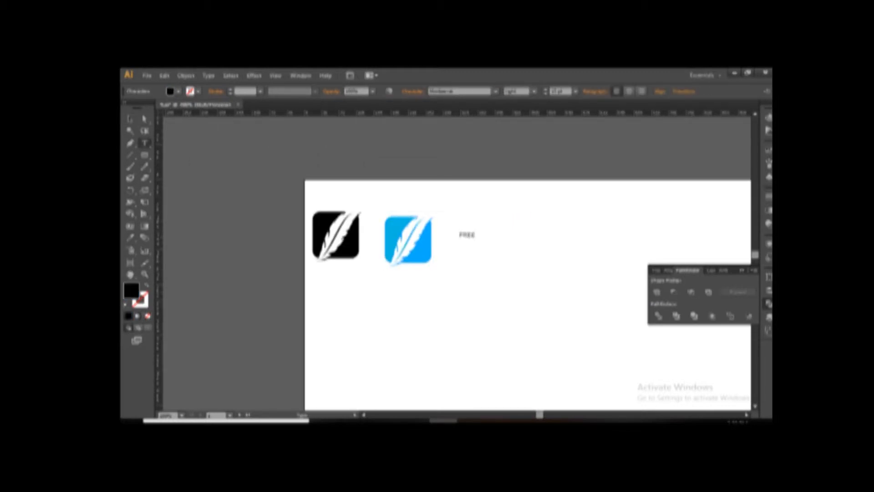
{"action": "left_click", "coordinate": [131, 119]}
Enlarge the text and make a bold-weight copy of it below the light version
{"action": "left_click_drag", "start_coordinate": [515, 239], "coordinate": [595, 248]}
{"action": "left_click_drag", "start_coordinate": [510, 234], "coordinate": [486, 321]}
{"action": "left_click", "coordinate": [534, 92]}
{"action": "left_click", "coordinate": [525, 164]}
{"action": "left_click", "coordinate": [524, 244]}
Convert the text to outlines and ungroup the bold lettering
{"action": "right_click", "coordinate": [462, 324]}
{"action": "left_click", "coordinate": [498, 284]}
{"action": "right_click", "coordinate": [453, 324]}
{"action": "left_click", "coordinate": [482, 282]}
{"action": "left_click", "coordinate": [505, 360]}
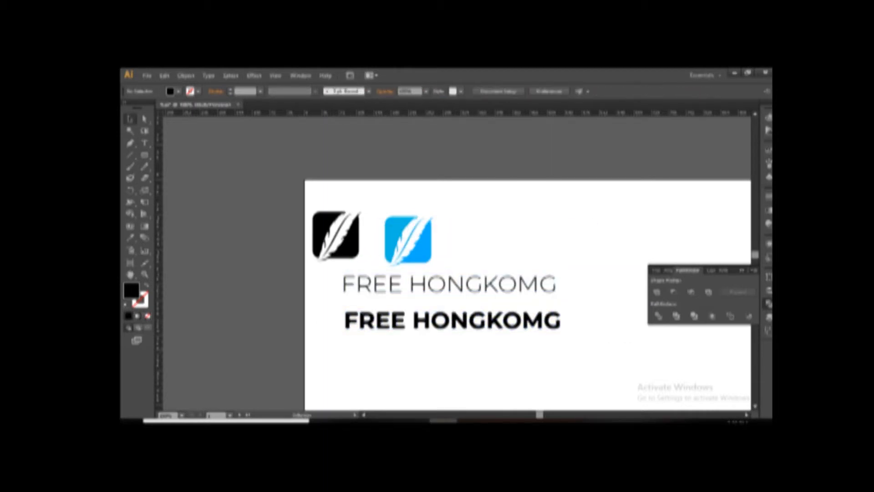
Set the light text aside and place the bold FREE beside the blue logo with HONGKOMG underneath
{"action": "left_click_drag", "start_coordinate": [482, 284], "coordinate": [331, 363]}
{"action": "left_click", "coordinate": [384, 320]}
{"action": "left_click_drag", "start_coordinate": [341, 300], "coordinate": [492, 235]}
{"action": "left_click", "coordinate": [456, 355]}
{"action": "left_click_drag", "start_coordinate": [506, 321], "coordinate": [474, 279]}
{"action": "left_click_drag", "start_coordinate": [492, 234], "coordinate": [466, 256]}
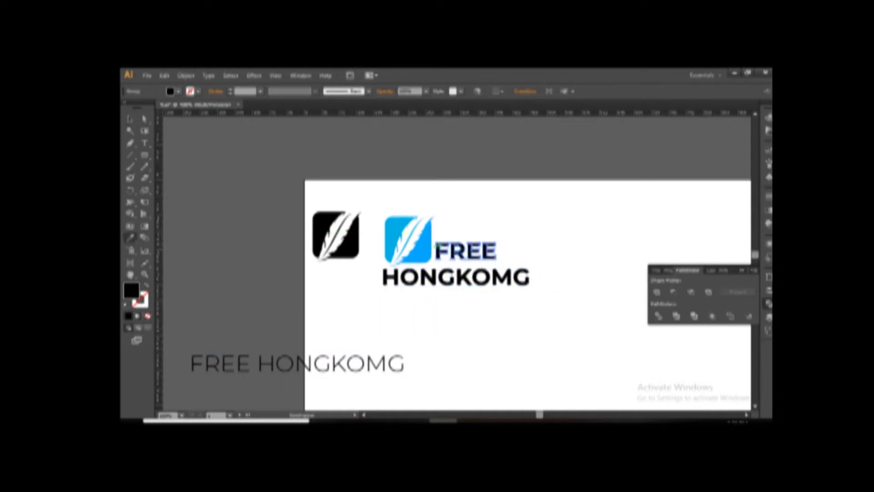
Colour FREE with the logo's deeper blue and HONGKOMG with its lighter blue using the Eyedropper
{"action": "left_click", "coordinate": [421, 251]}
{"action": "key", "text": "v"}
{"action": "left_click", "coordinate": [474, 319]}
{"action": "left_click", "coordinate": [464, 277]}
{"action": "key", "text": "i"}
{"action": "left_click", "coordinate": [394, 232]}
{"action": "key", "text": "v"}
{"action": "left_click", "coordinate": [474, 318]}
Align the blue logo's left edge with the word HONGKOMG
{"action": "left_click", "coordinate": [420, 246]}
{"action": "left_click", "coordinate": [443, 251], "text": "shift"}
{"action": "left_click", "coordinate": [431, 276], "text": "shift"}
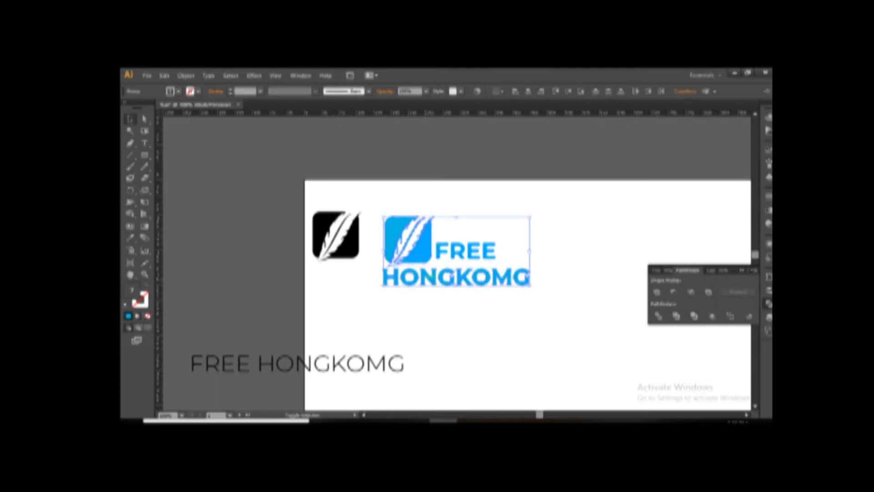
{"action": "left_click", "coordinate": [515, 92]}
{"action": "left_click", "coordinate": [506, 223]}
{"action": "left_click", "coordinate": [421, 251]}
{"action": "left_click", "coordinate": [445, 277], "text": "shift"}
Centre FREE horizontally over HONGKOMG and shift it right, clear of the logo
{"action": "left_click", "coordinate": [475, 252]}
{"action": "left_click", "coordinate": [457, 278], "text": "shift"}
{"action": "left_click", "coordinate": [527, 92]}
{"action": "left_click", "coordinate": [505, 223]}
{"action": "left_click", "coordinate": [458, 251]}
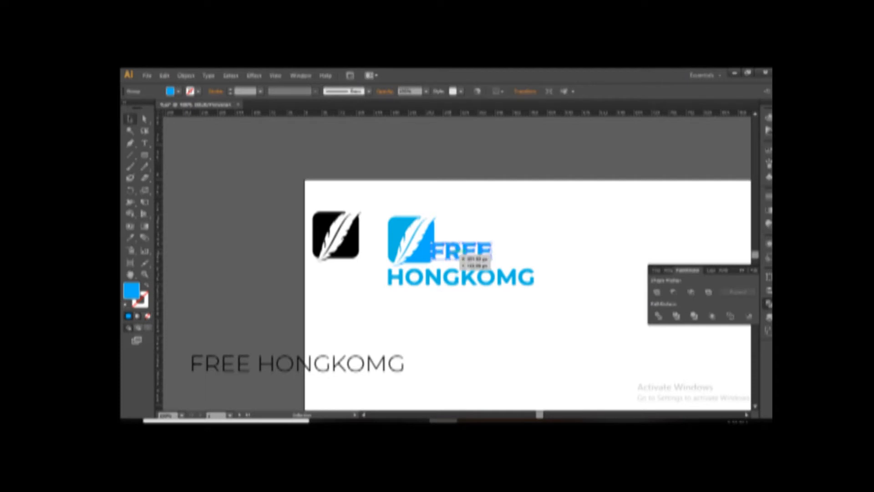
{"action": "left_click", "coordinate": [469, 295]}
Move the light FREE HONGKOMG text onto the artboard below the blue logo and ungroup its letters
{"action": "scroll", "coordinate": [455, 264], "scroll_direction": "down", "scroll_amount": 2}
{"action": "left_click_drag", "start_coordinate": [255, 313], "coordinate": [576, 331]}
{"action": "right_click", "coordinate": [522, 295]}
{"action": "left_click", "coordinate": [550, 348]}
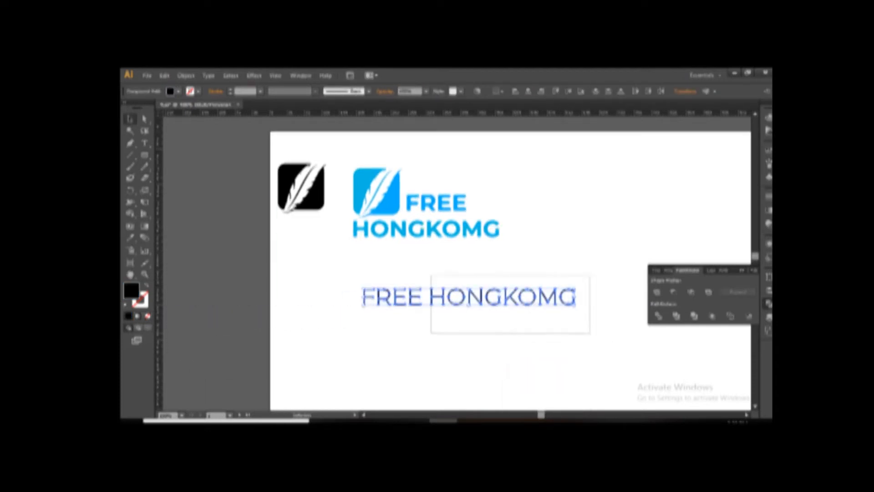
Group the light letters by word and stack FREE above HONGKOMG, offset to the right
{"action": "left_click_drag", "start_coordinate": [343, 278], "coordinate": [441, 307]}
{"action": "key", "text": "ctrl+g"}
{"action": "left_click", "coordinate": [412, 324]}
{"action": "left_click", "coordinate": [470, 300], "text": "shift"}
{"action": "left_click_drag", "start_coordinate": [451, 283], "coordinate": [508, 284]}
Duplicate the blue feather mark from the bold logo to above the light HONGKOMG, beside FREE
{"action": "right_click", "coordinate": [439, 163]}
{"action": "left_click", "coordinate": [469, 216]}
{"action": "left_click", "coordinate": [486, 227]}
{"action": "left_click_drag", "start_coordinate": [436, 165], "coordinate": [432, 280]}
{"action": "left_click", "coordinate": [487, 237]}
Align the copied feather mark's left edge with the light word HONGKOMG
{"action": "left_click", "coordinate": [431, 278]}
{"action": "left_click", "coordinate": [465, 306], "text": "shift"}
{"action": "left_click", "coordinate": [516, 91]}
{"action": "left_click", "coordinate": [486, 237]}
{"action": "left_click", "coordinate": [492, 281]}
{"action": "left_click", "coordinate": [425, 282]}
{"action": "left_click", "coordinate": [433, 305], "text": "shift"}
{"action": "left_click", "coordinate": [487, 237]}
Shift the light FREE slightly up and left to sit just beside the feather mark
{"action": "left_click", "coordinate": [423, 273]}
{"action": "left_click", "coordinate": [487, 282], "text": "shift"}
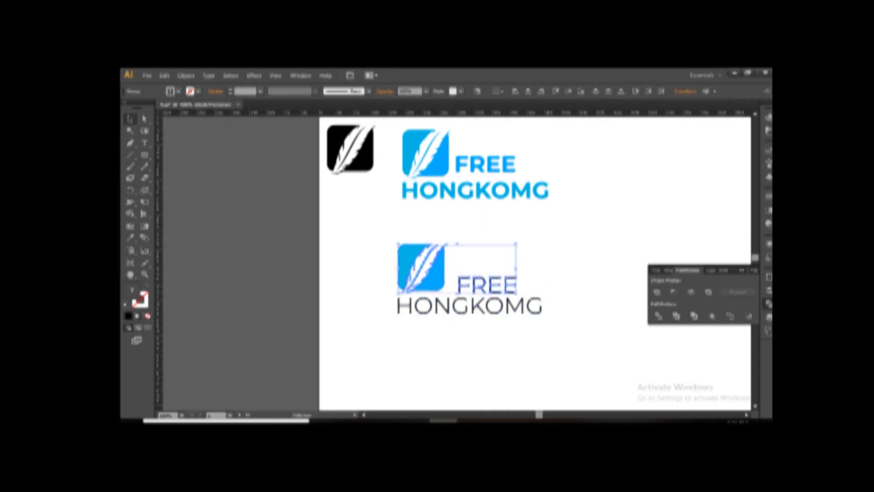
{"action": "left_click", "coordinate": [486, 241]}
{"action": "mouse_move", "coordinate": [487, 284]}
{"action": "left_mouse_down"}
{"action": "mouse_move", "coordinate": [487, 276]}
{"action": "mouse_move", "coordinate": [478, 282]}
{"action": "left_mouse_up"}
{"action": "left_click", "coordinate": [486, 241]}
{"action": "left_click", "coordinate": [429, 304], "text": "shift"}
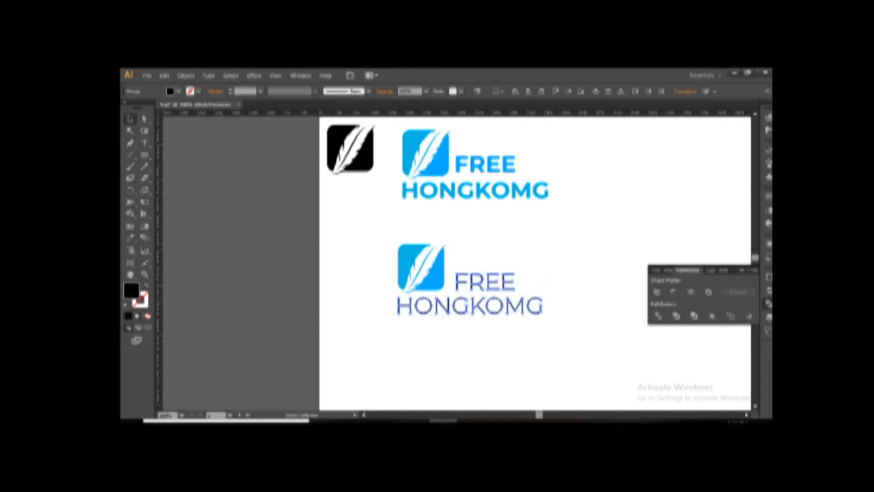
{"action": "left_click", "coordinate": [434, 279], "text": "shift"}
{"action": "left_click", "coordinate": [506, 256]}
Colour the light FREE and HONGKOMG with the feather mark's blues using the Eyedropper
{"action": "right_click", "coordinate": [510, 283]}
{"action": "left_click", "coordinate": [532, 338]}
{"action": "left_click", "coordinate": [533, 339]}
{"action": "left_click_drag", "start_coordinate": [583, 326], "coordinate": [519, 304]}
{"action": "key", "text": "i"}
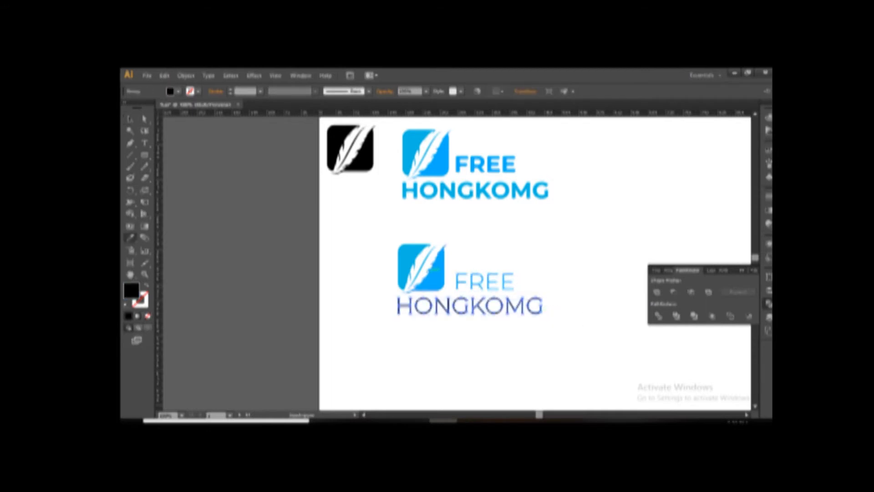
Narrow the bold logo's HONGKOMG to end just past FREE, keeping its left edge aligned with the feather mark
{"action": "key", "text": "ctrl+minus"}
{"action": "left_click_drag", "start_coordinate": [507, 296], "coordinate": [537, 314]}
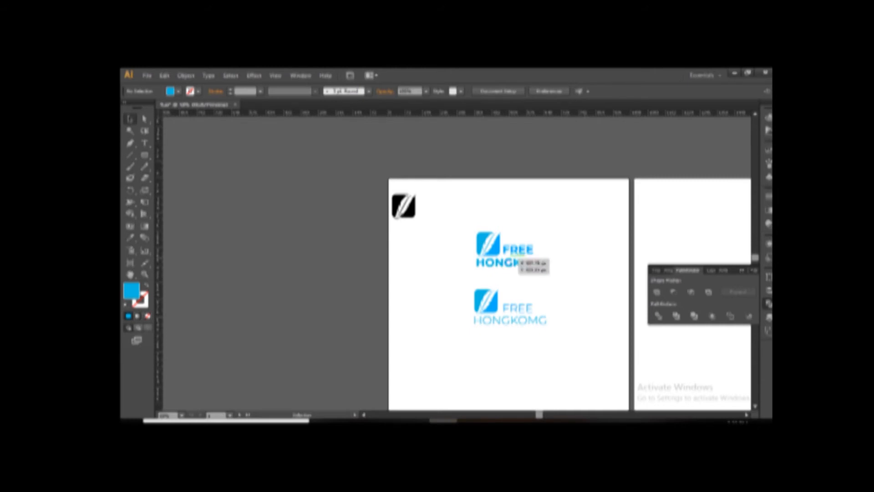
{"action": "left_click", "coordinate": [547, 264]}
{"action": "left_click_drag", "start_coordinate": [547, 266], "coordinate": [540, 264]}
{"action": "left_click", "coordinate": [565, 292]}
{"action": "left_click", "coordinate": [518, 250]}
{"action": "left_click", "coordinate": [524, 263], "text": "shift"}
{"action": "left_click", "coordinate": [515, 92]}
{"action": "left_click", "coordinate": [588, 289]}
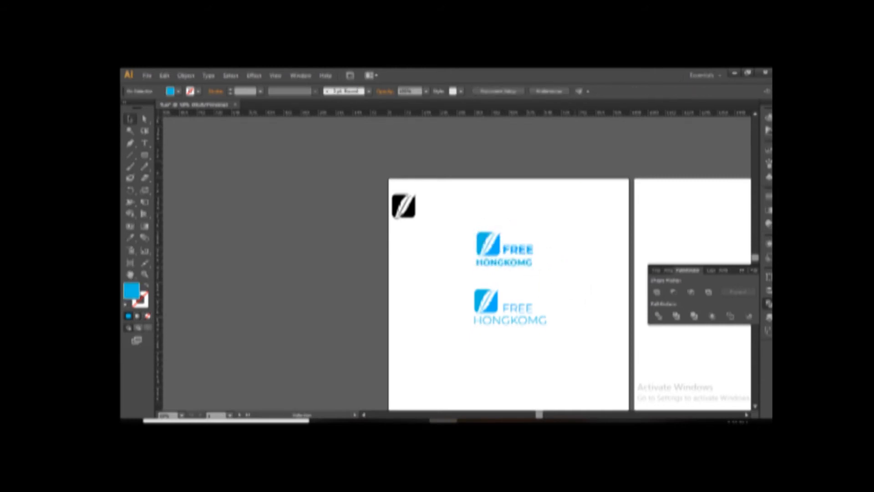
{"action": "left_click", "coordinate": [537, 264]}
{"action": "left_click_drag", "start_coordinate": [538, 264], "coordinate": [541, 265]}
{"action": "key", "text": "ctrl+shift+a"}
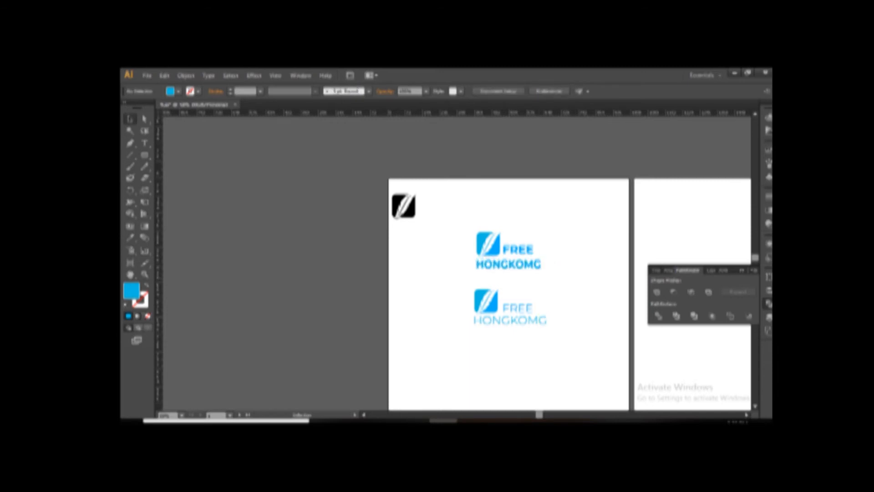
Move the bold logo up beside the black mark and duplicate it to the right along the artboard's upper edge
{"action": "left_click_drag", "start_coordinate": [473, 228], "coordinate": [495, 213]}
{"action": "left_click_drag", "start_coordinate": [495, 213], "coordinate": [591, 216]}
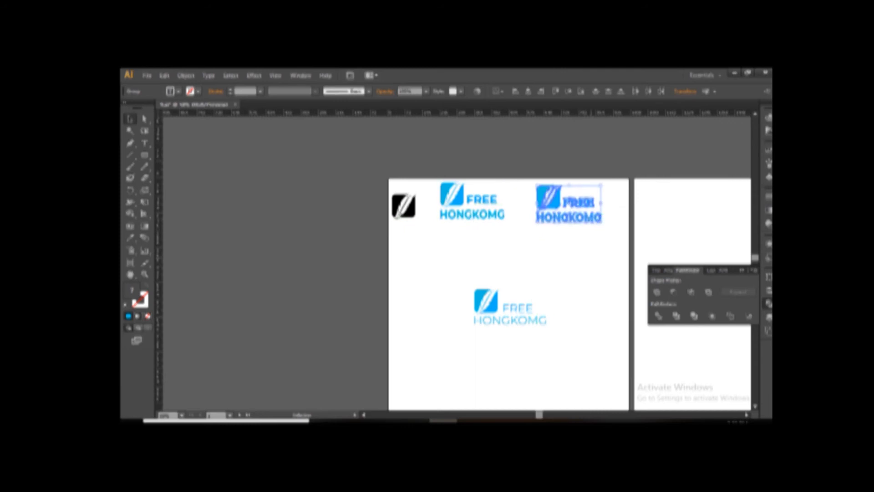
{"action": "left_click", "coordinate": [524, 196]}
Narrow HONGKOMG in the bold logo's copy a little more and align its left edge with the feather mark
{"action": "scroll", "coordinate": [524, 195], "scroll_direction": "up", "scroll_amount": 3}
{"action": "left_click_drag", "start_coordinate": [524, 195], "coordinate": [336, 182]}
{"action": "left_click", "coordinate": [504, 249]}
{"action": "left_click_drag", "start_coordinate": [567, 262], "coordinate": [562, 260]}
{"action": "left_click", "coordinate": [486, 207]}
{"action": "left_click", "coordinate": [478, 248], "text": "shift"}
{"action": "left_click", "coordinate": [516, 92]}
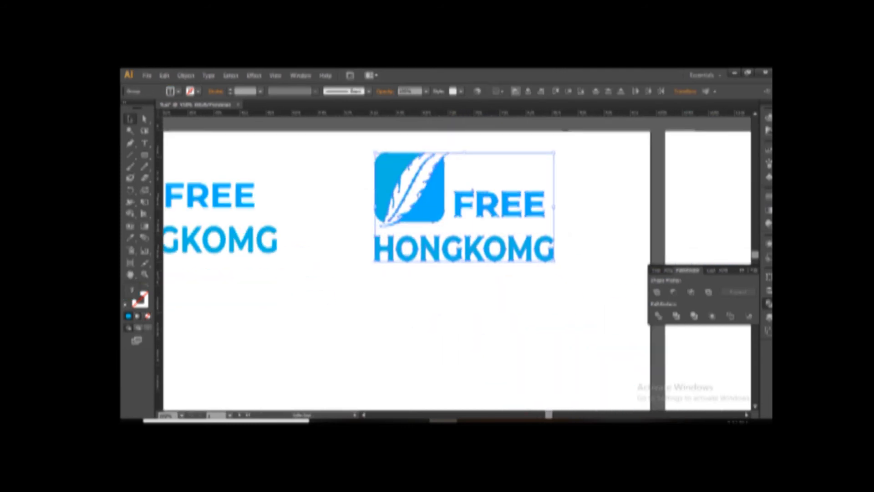
{"action": "left_click", "coordinate": [566, 137]}
{"action": "key", "text": "ctrl+minus"}
{"action": "key", "text": "ctrl+minus"}
{"action": "key", "text": "ctrl+minus"}
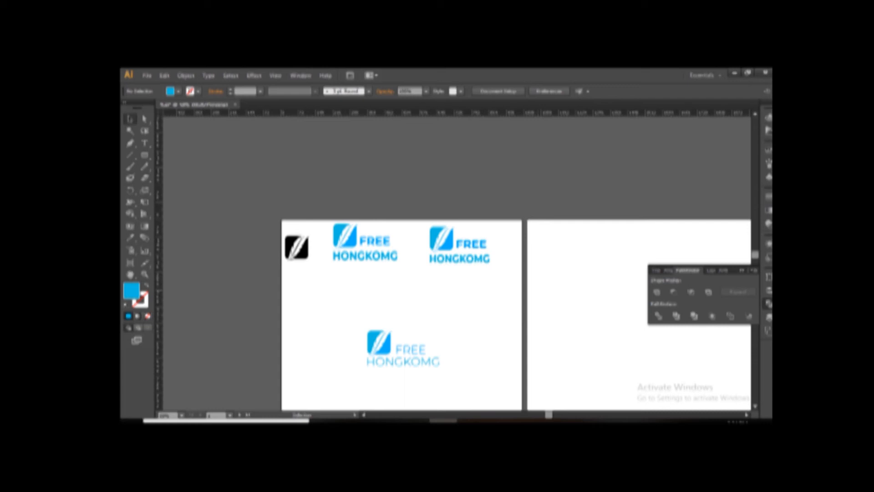
Move the light logo beneath the first bold logo and place a duplicate beneath the second
{"action": "left_click", "coordinate": [406, 358]}
{"action": "left_click_drag", "start_coordinate": [406, 359], "coordinate": [370, 305]}
{"action": "left_click", "coordinate": [418, 349]}
{"action": "left_click_drag", "start_coordinate": [428, 348], "coordinate": [478, 291]}
In the right-hand light logo, narrow HONGKOMG, group the mark with FREE, and align them to its left edge
{"action": "key", "text": "ctrl+1"}
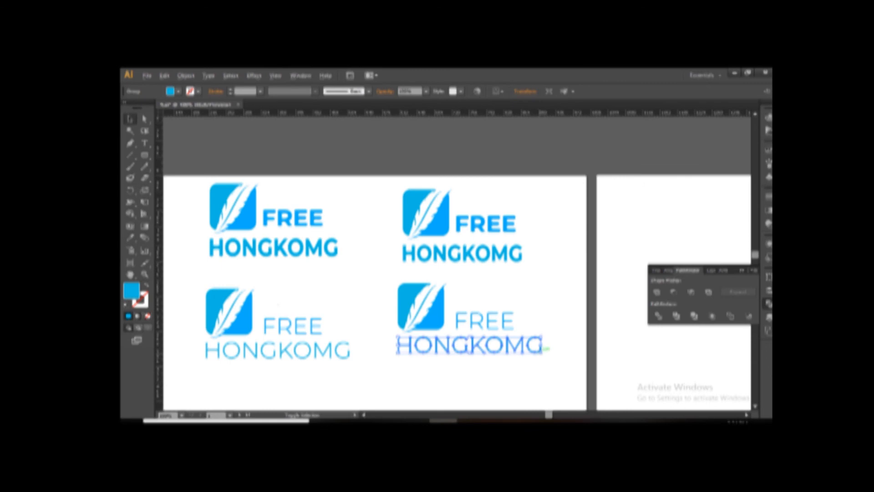
{"action": "left_click_drag", "start_coordinate": [387, 286], "coordinate": [506, 320]}
{"action": "key", "text": "ctrl+g"}
{"action": "left_click_drag", "start_coordinate": [384, 297], "coordinate": [428, 363]}
{"action": "left_click", "coordinate": [513, 91]}
{"action": "left_click", "coordinate": [547, 303]}
Narrow HONGKOMG in the left-hand light logo to near FREE's end and align it with the mark's left edge
{"action": "left_click_drag", "start_coordinate": [510, 342], "coordinate": [607, 276]}
{"action": "left_click", "coordinate": [445, 287]}
{"action": "left_click_drag", "start_coordinate": [447, 293], "coordinate": [430, 290]}
{"action": "left_click", "coordinate": [340, 252]}
{"action": "left_click", "coordinate": [379, 260], "text": "shift"}
{"action": "left_click", "coordinate": [382, 284], "text": "shift"}
{"action": "left_click", "coordinate": [541, 92]}
{"action": "left_click", "coordinate": [528, 91]}
{"action": "left_click", "coordinate": [515, 92]}
Move the left-hand light logo slightly right so it lines up beneath the bold logo above it
{"action": "left_click", "coordinate": [469, 312]}
{"action": "left_click", "coordinate": [404, 285]}
{"action": "left_click_drag", "start_coordinate": [419, 291], "coordinate": [436, 298]}
{"action": "left_click", "coordinate": [452, 318]}
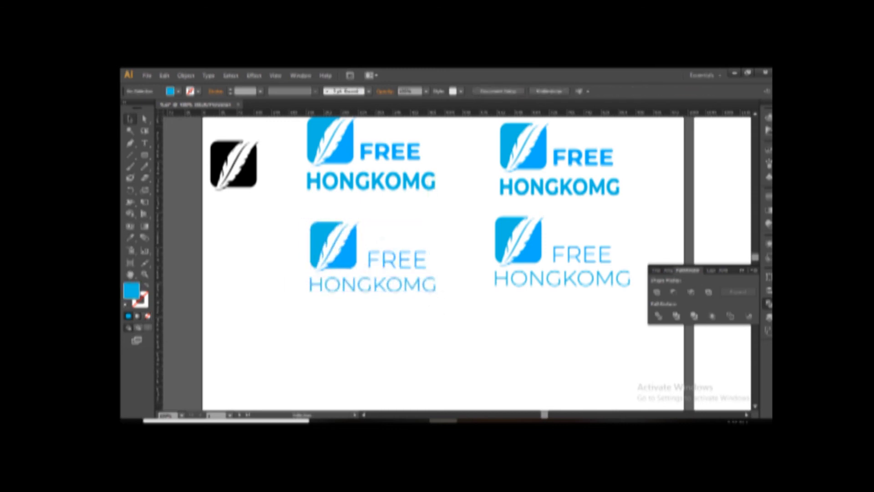
{"action": "key", "text": "ctrl+minus"}
{"action": "key", "text": "ctrl+minus"}
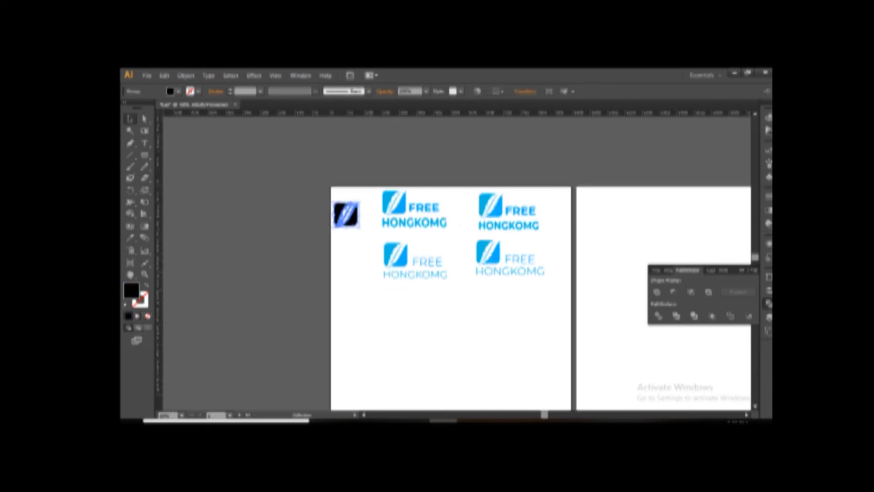